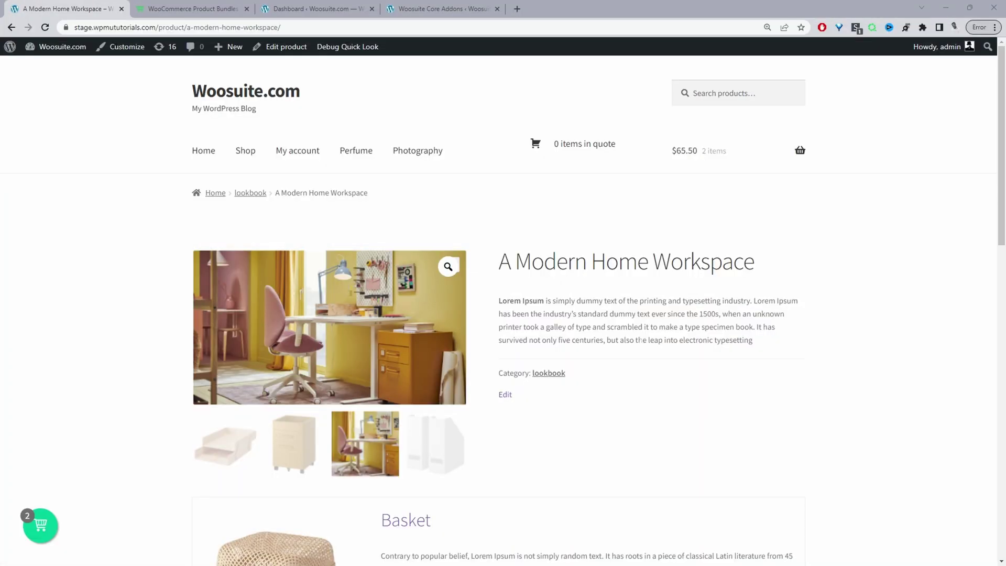
Step: Scroll through the lookbook's Basket, Magazine Organizer, Drawers and Desk Organizer items
scroll(454, 367, "down", 1)
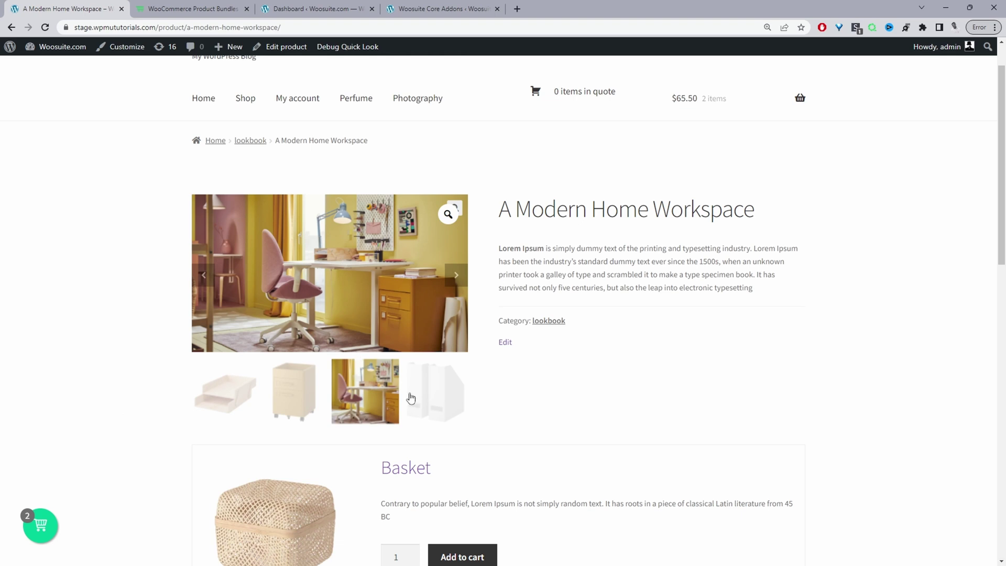
mouse_move(442, 406)
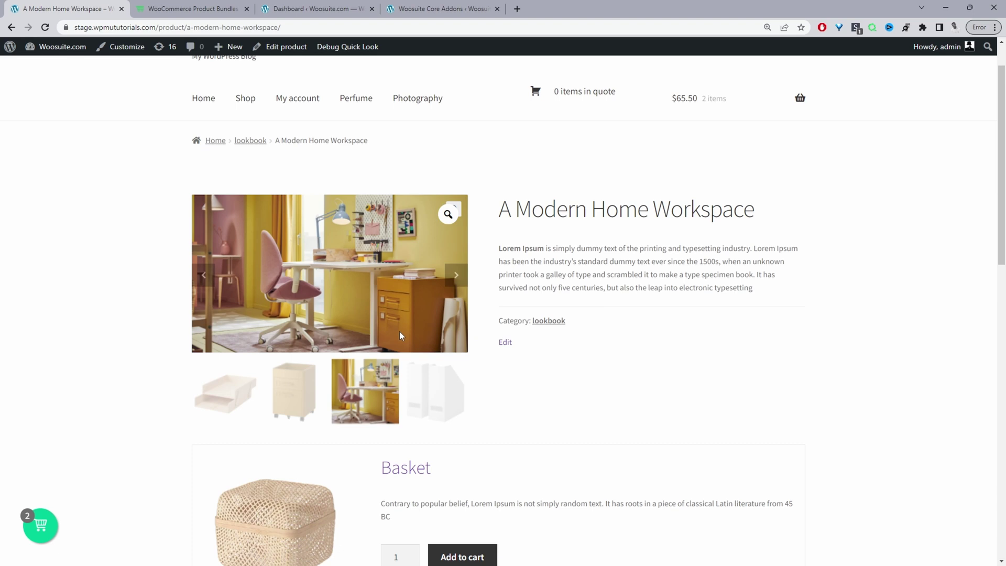
scroll(658, 382, "down", 4)
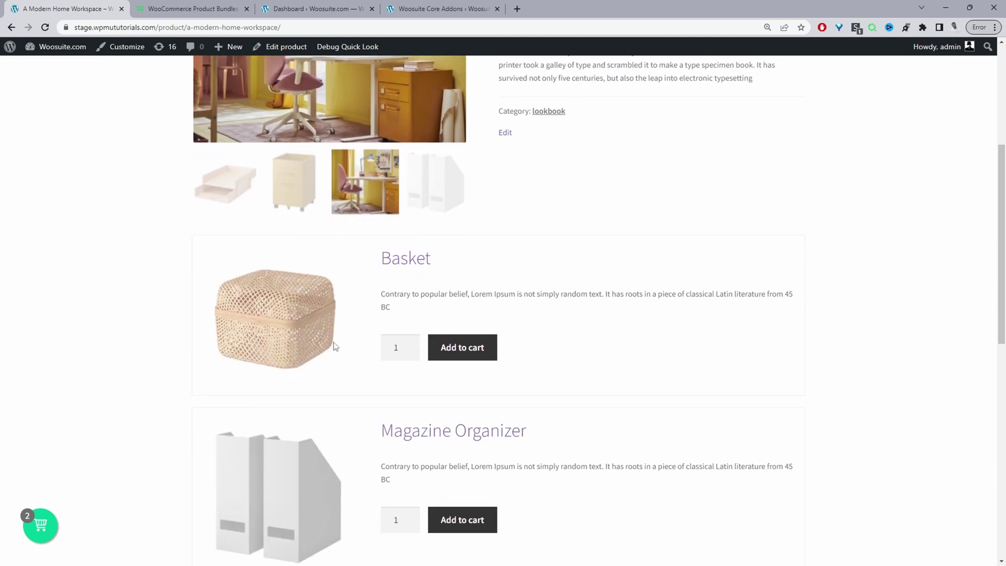
scroll(272, 322, "down", 1)
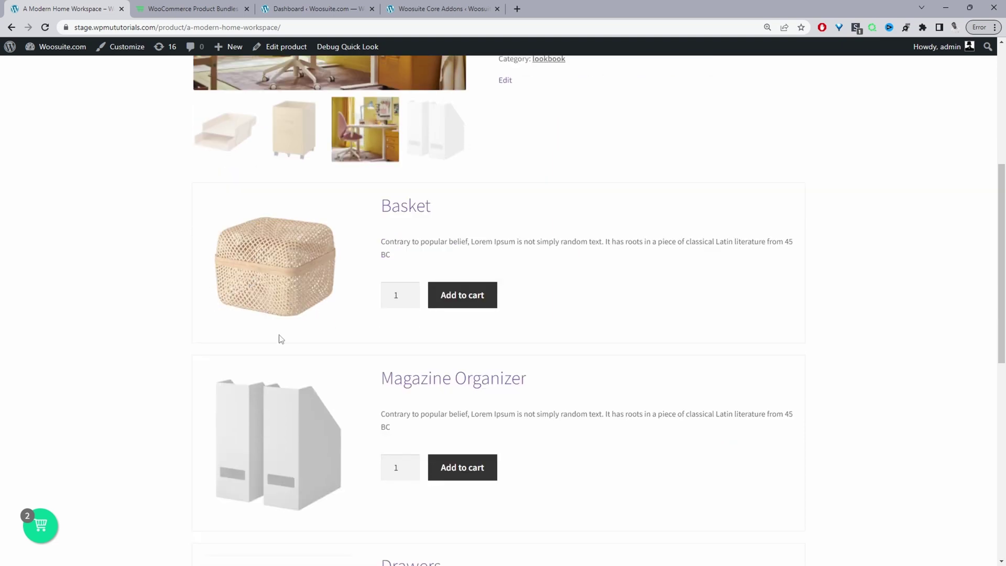
scroll(315, 349, "down", 3)
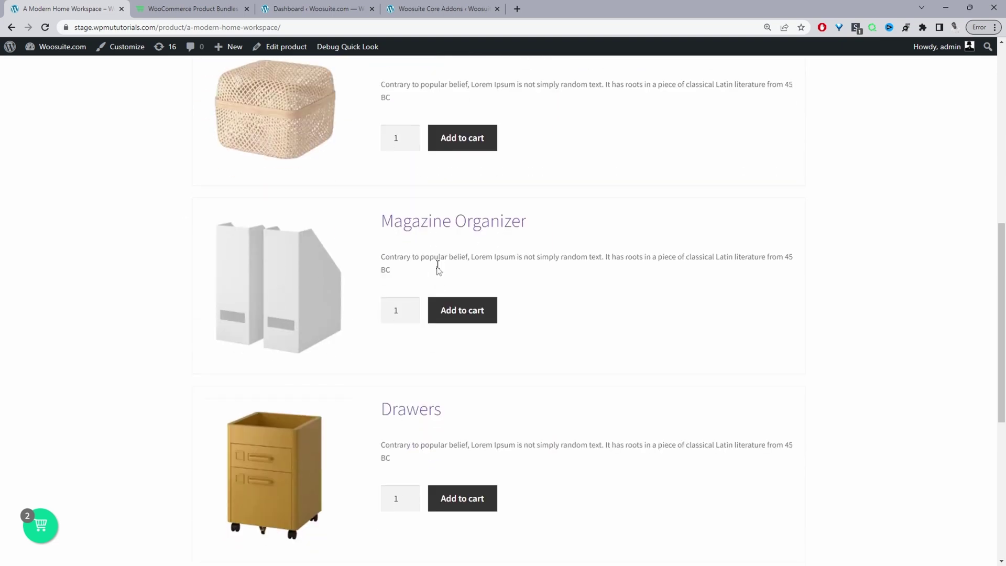
scroll(463, 270, "down", 7)
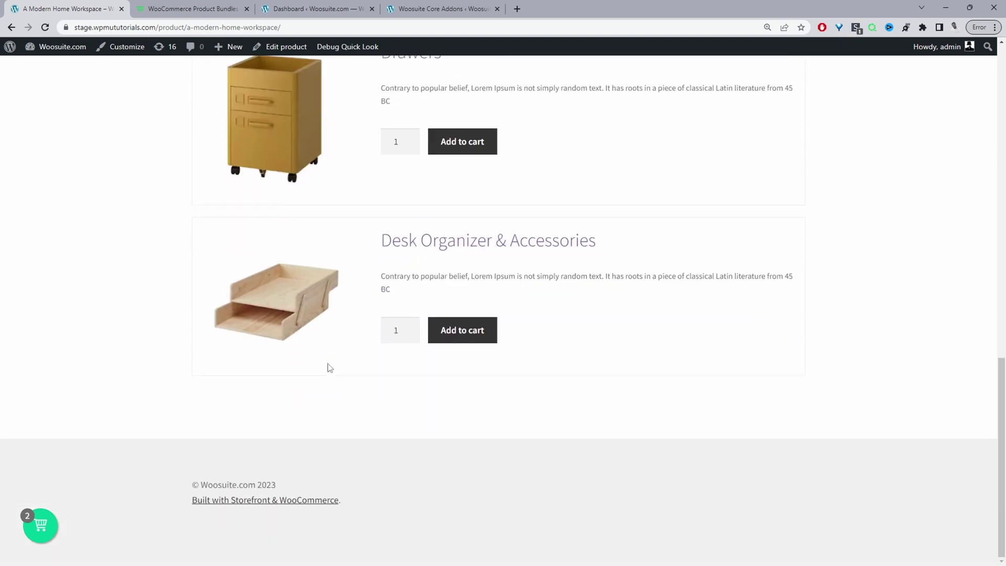
scroll(328, 367, "up", 4)
scroll(328, 365, "up", 4)
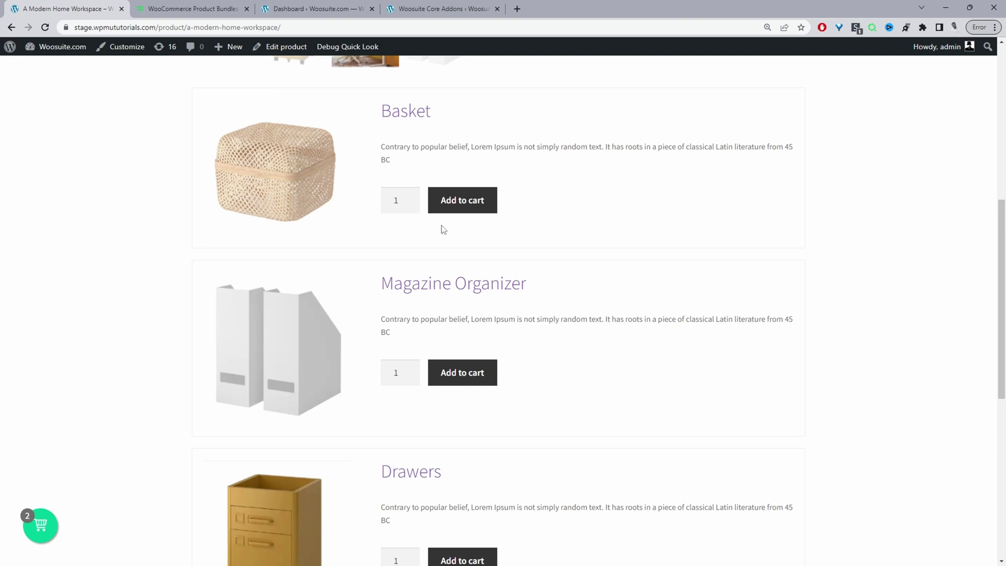
scroll(447, 249, "up", 5)
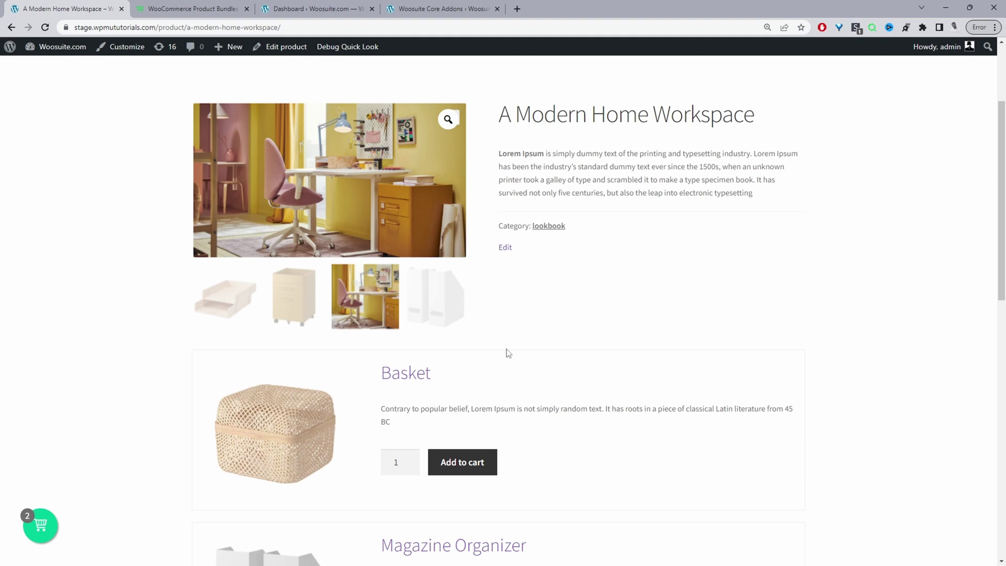
Step: View the Woosuite Product Bundles plugin page, then return to the WordPress Dashboard
left_click(157, 12)
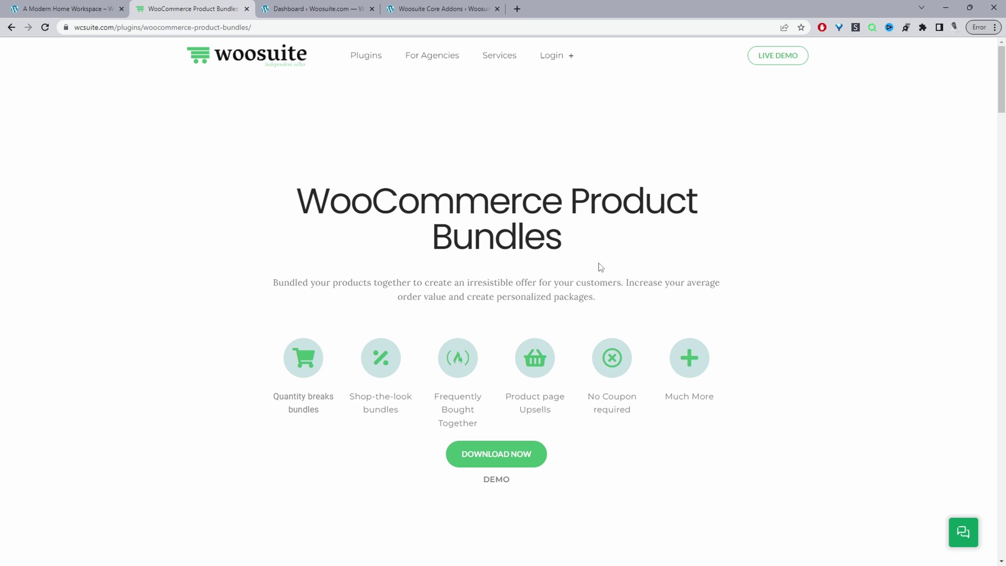
key("ctrl+Tab")
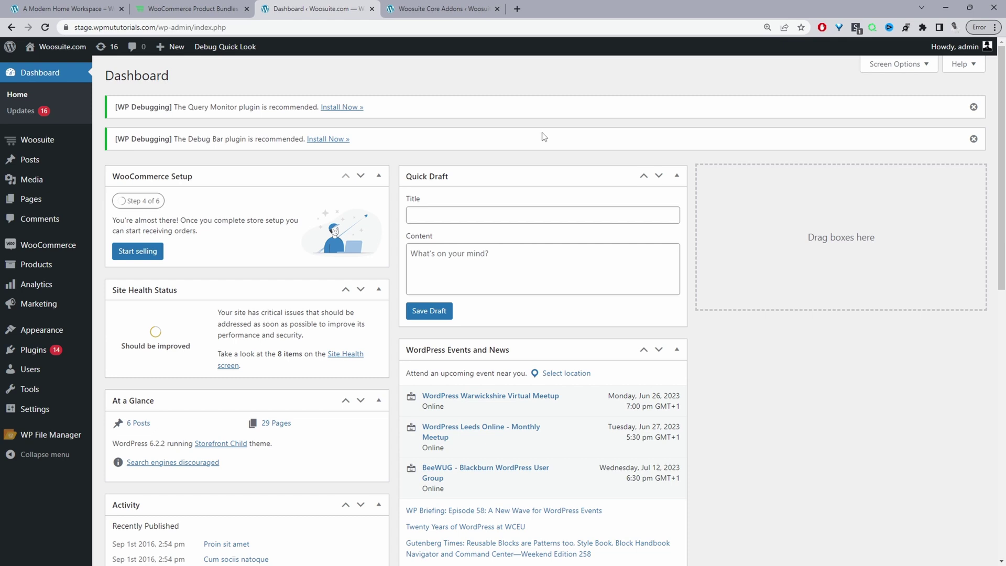
Step: Show the Woosuite Core Addons page with the Product Bundles addon enabled
mouse_move(33, 350)
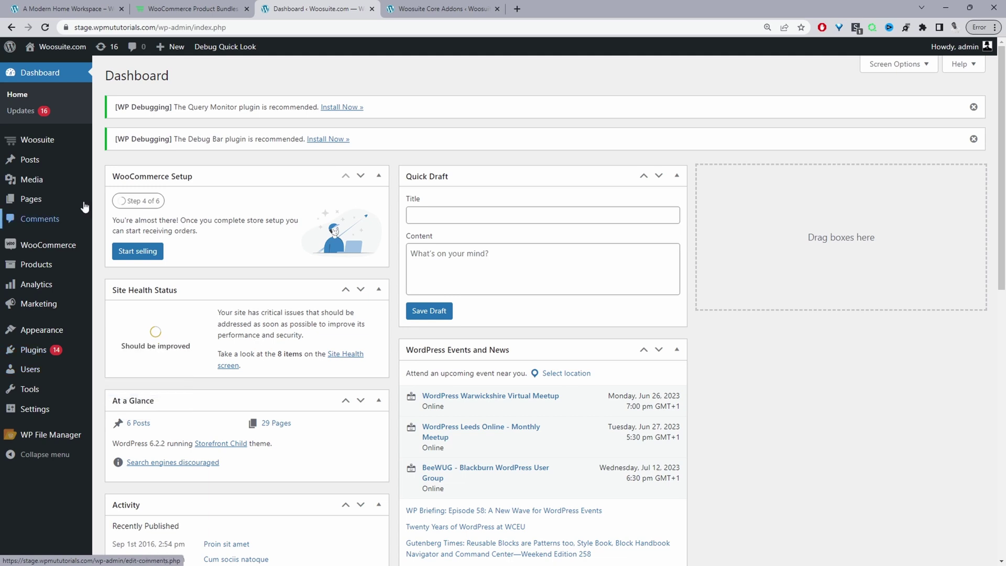
mouse_move(66, 153)
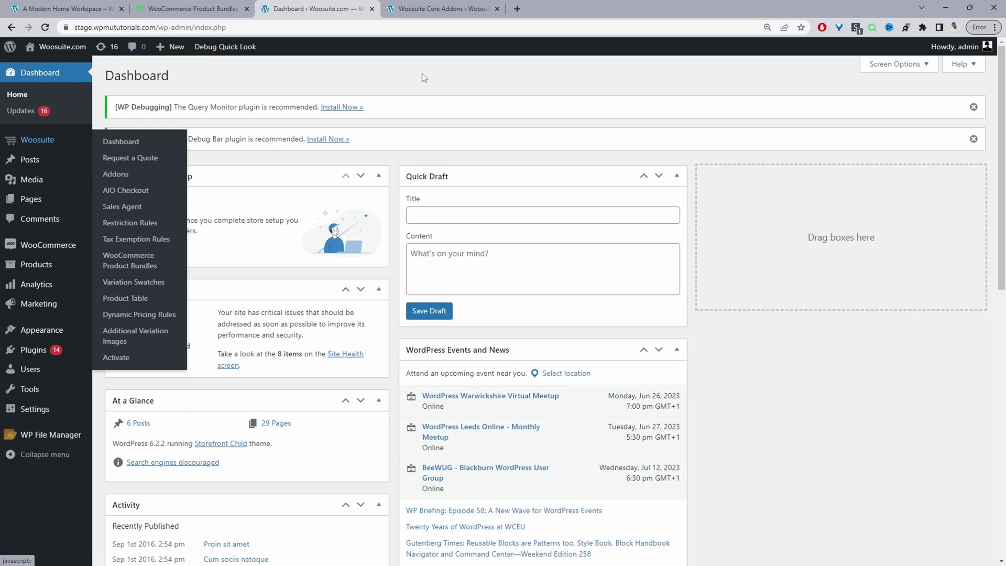
left_click(443, 8)
scroll(475, 247, "down", 1)
scroll(476, 248, "down", 3)
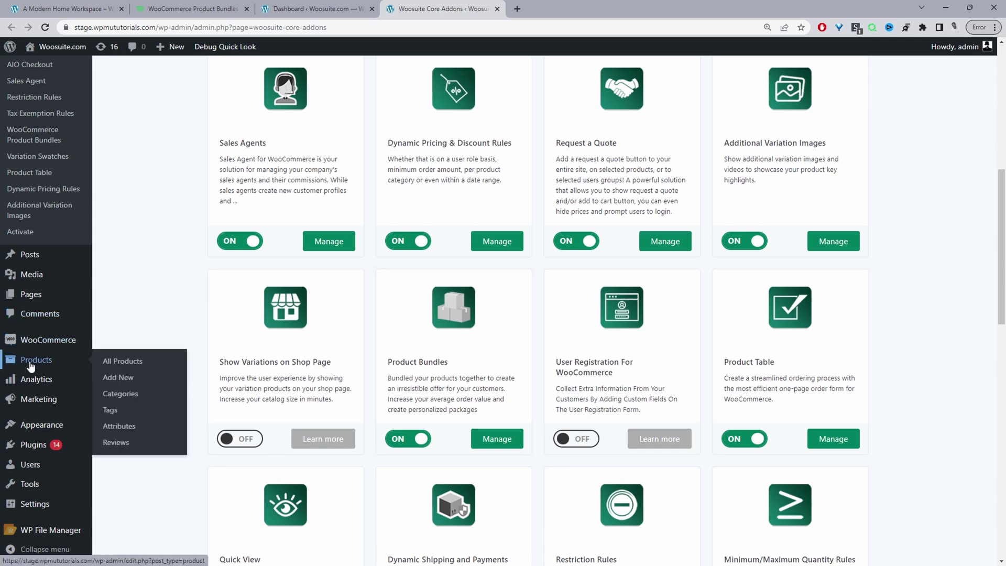
Step: Bring up All Products, then recheck the bundled items on the 'A Modern Home Workspace' storefront page
left_click(122, 361)
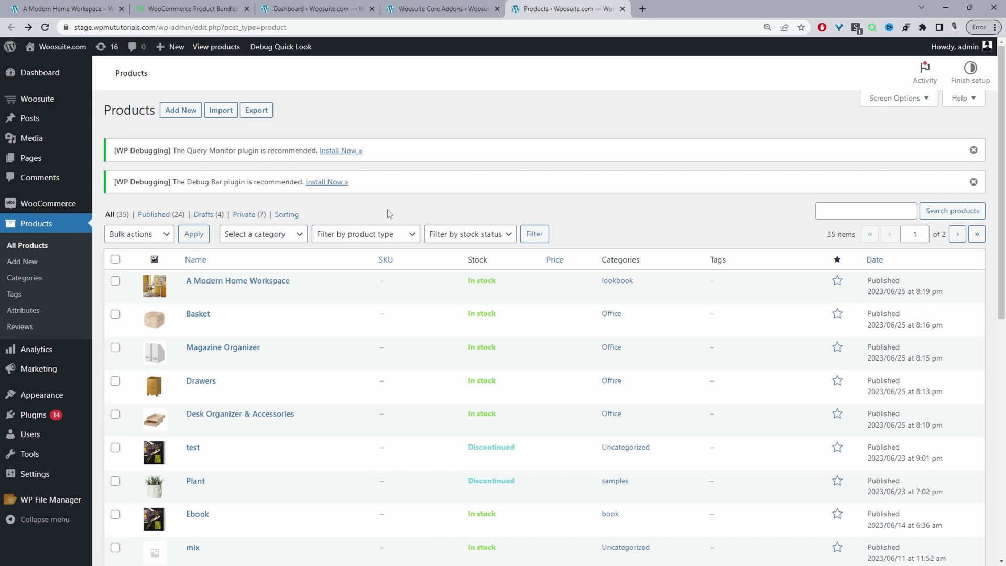
key("ctrl+1")
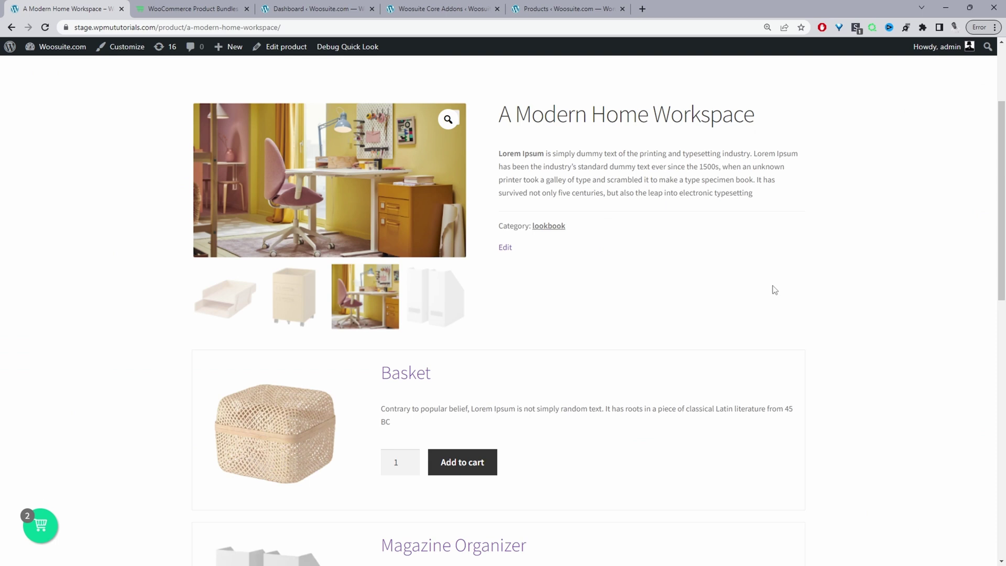
scroll(694, 327, "down", 10)
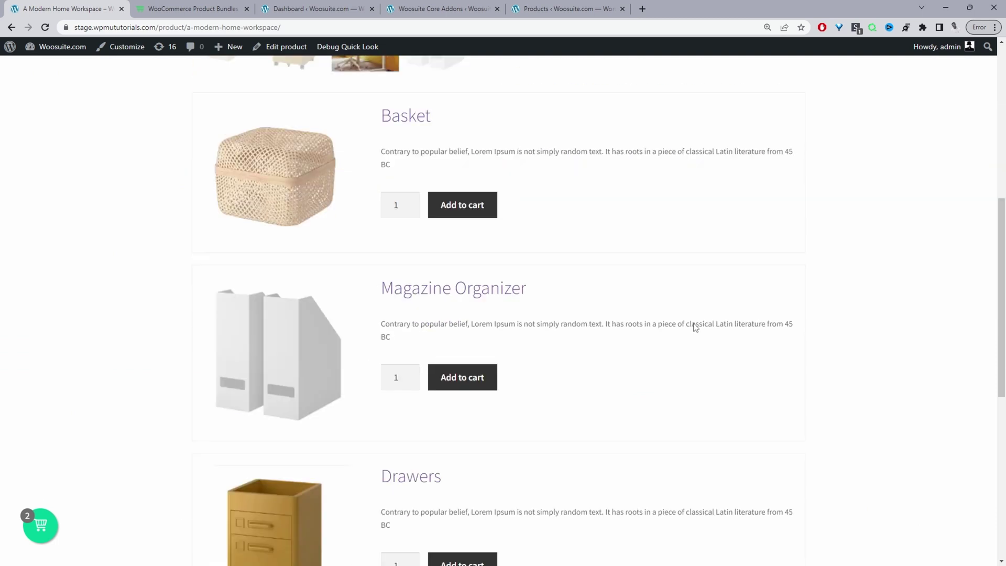
scroll(697, 328, "up", 3)
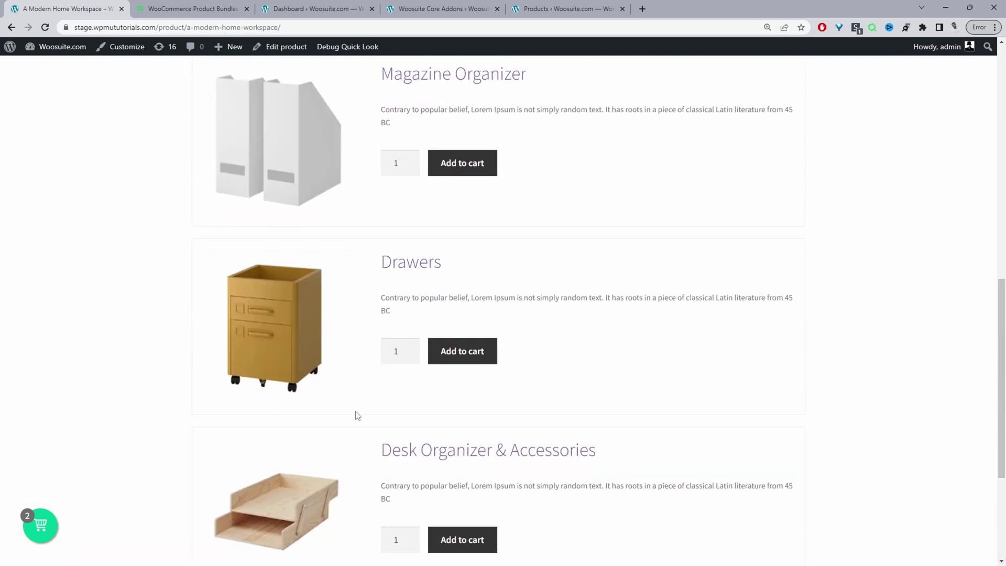
scroll(359, 414, "up", 4)
scroll(305, 320, "up", 6)
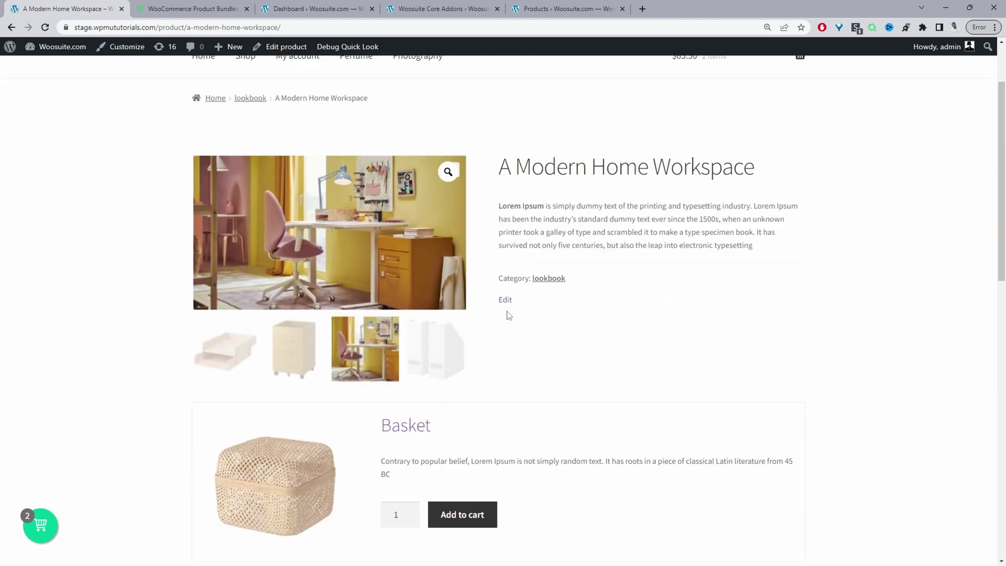
scroll(508, 314, "down", 4)
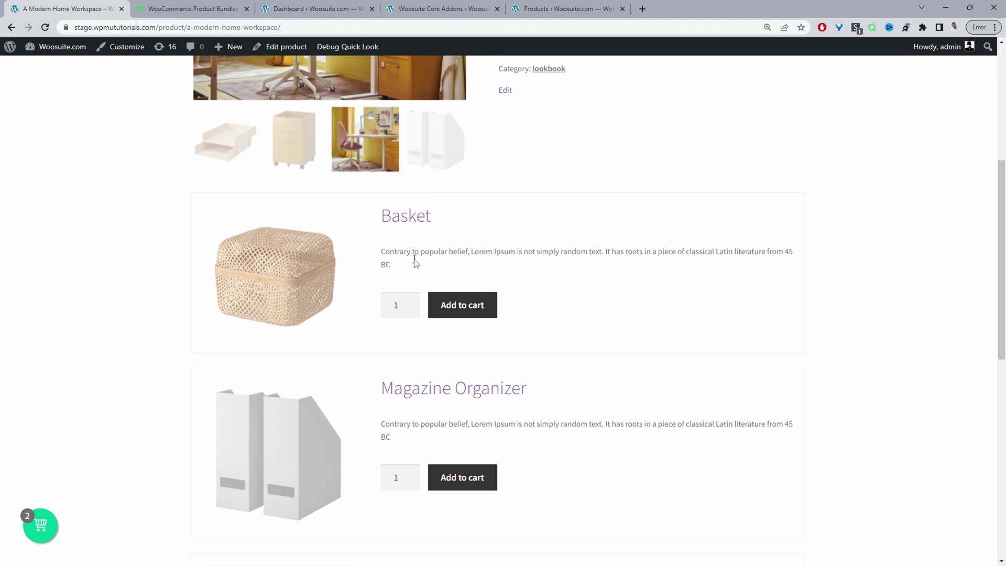
scroll(349, 361, "down", 2)
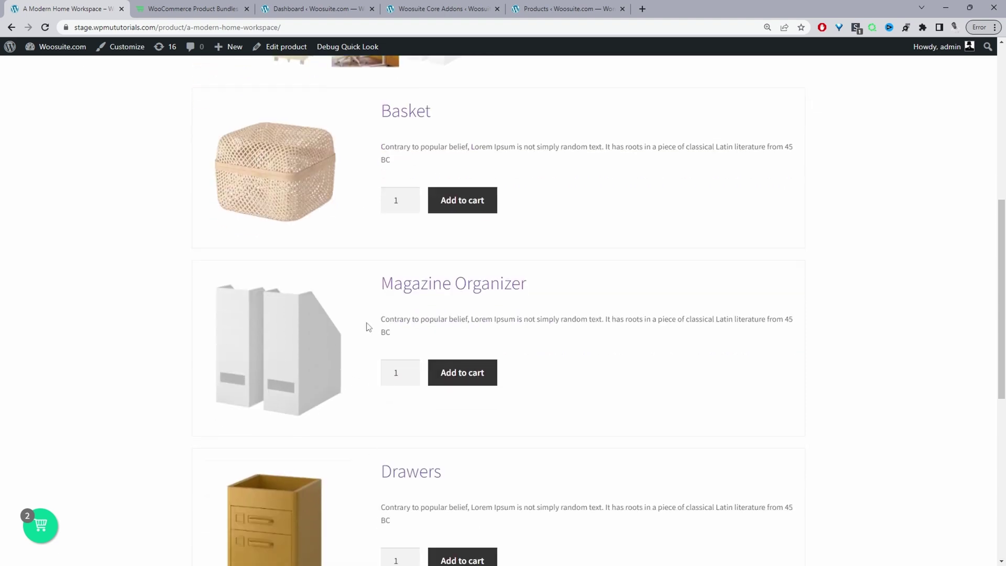
Step: Return to the admin product list and move the old Basket product to Trash
left_click(545, 4)
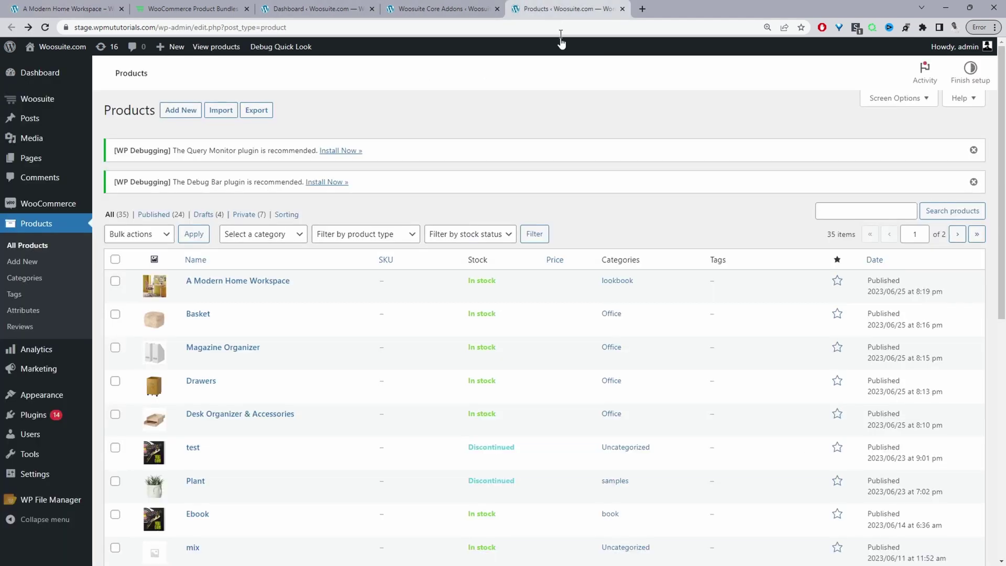
scroll(341, 303, "down", 2)
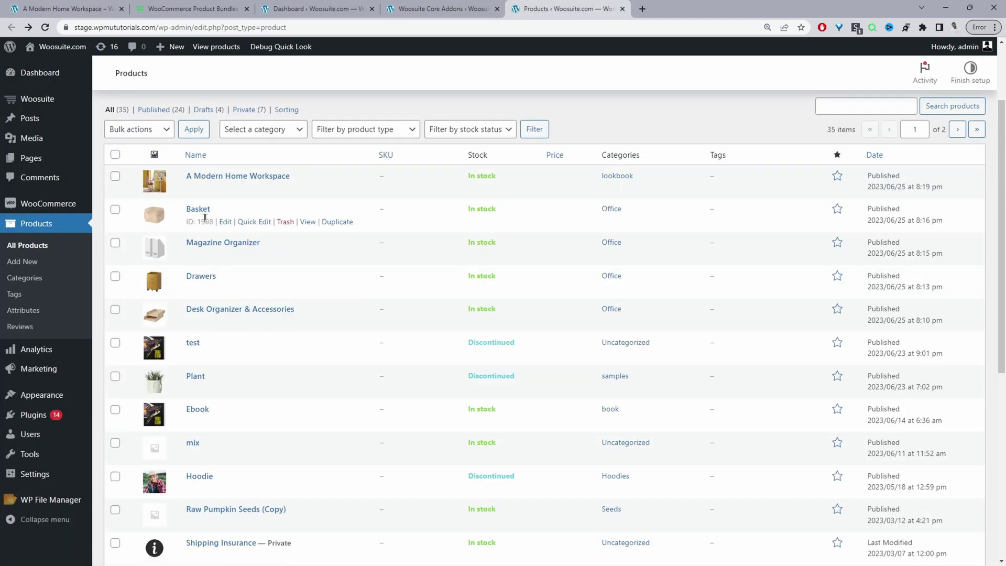
scroll(198, 215, "up", 2)
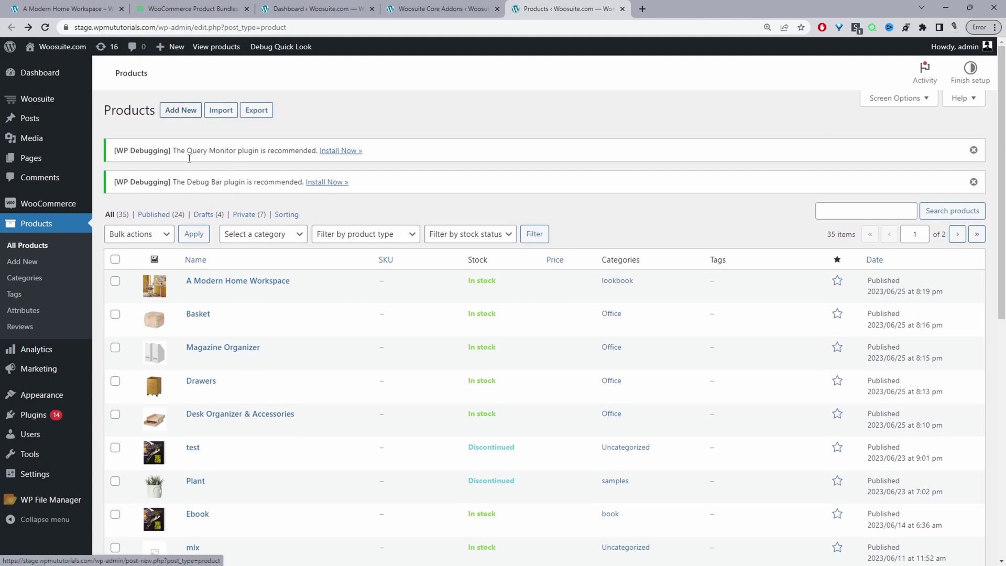
left_click(291, 328)
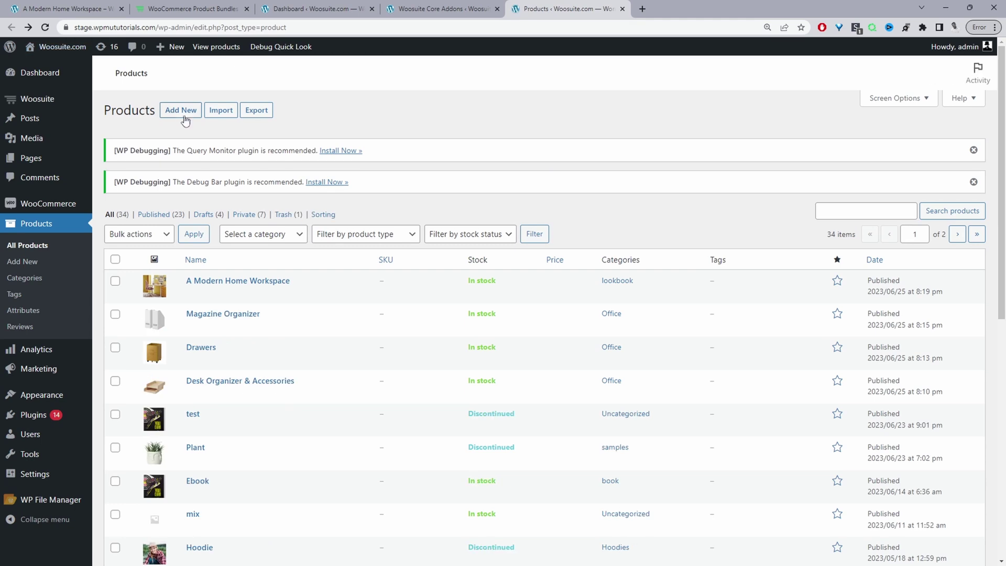
Step: Start a new product named Basket with the basket picture as its product image
left_click(183, 114)
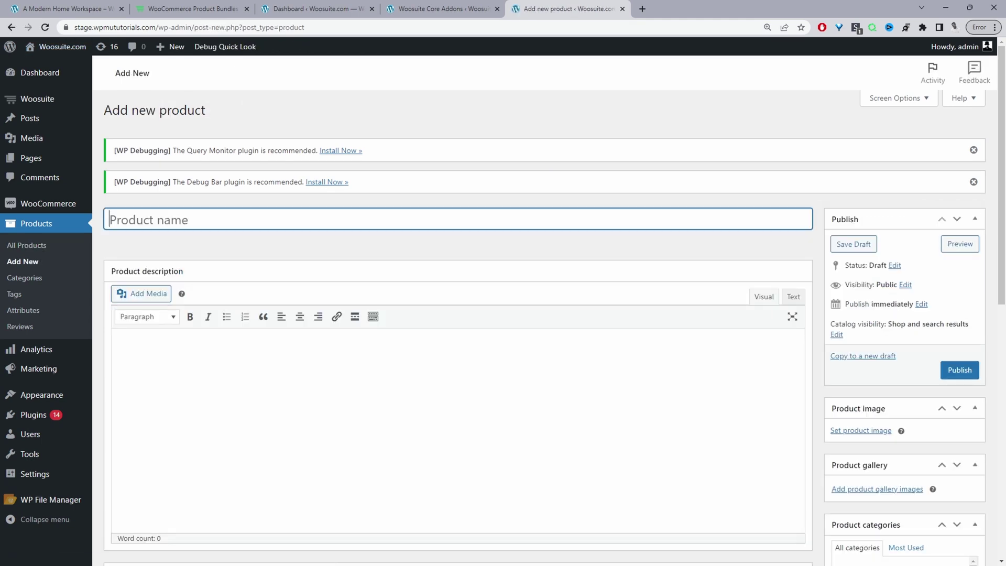
type("Basket")
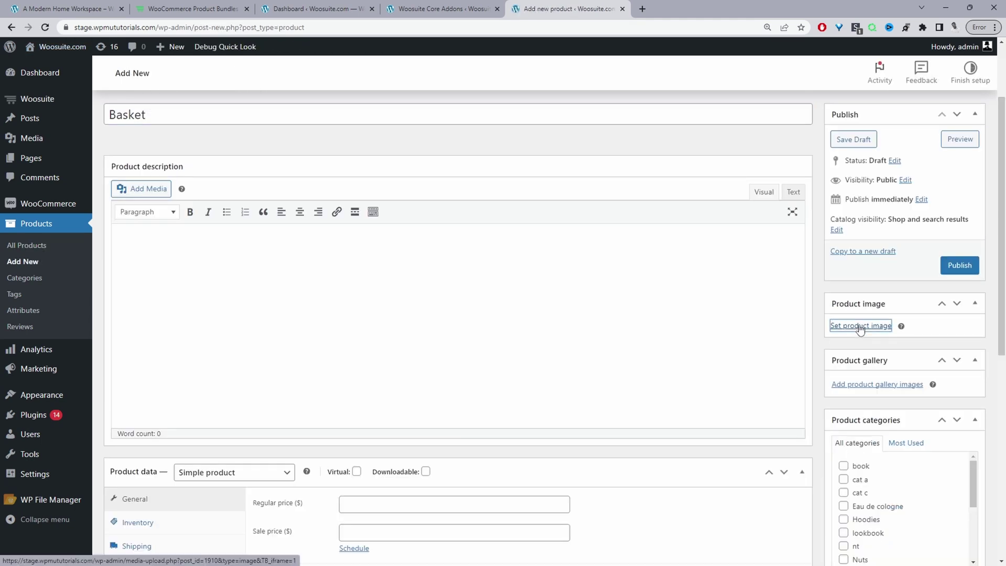
left_click(859, 324)
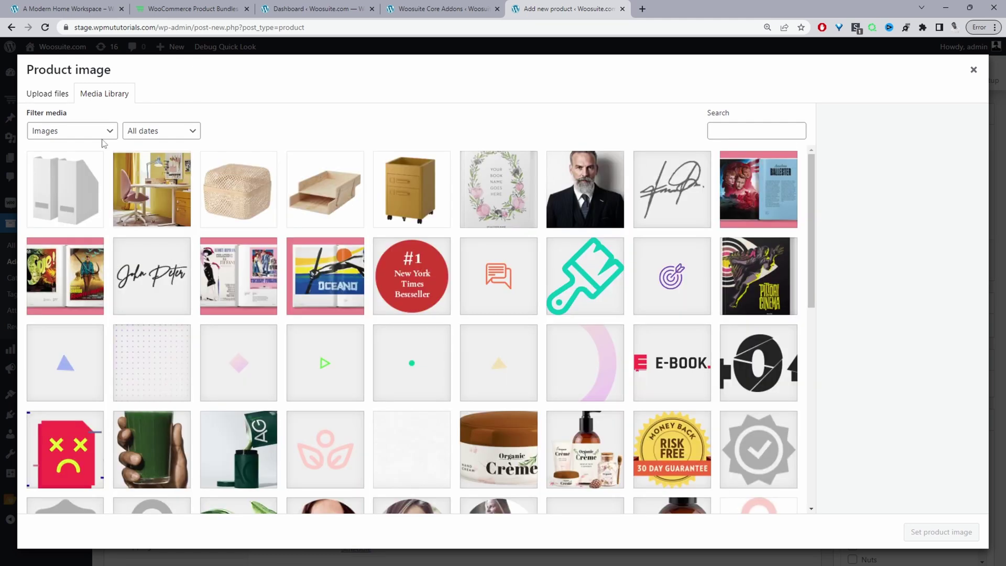
left_click(36, 99)
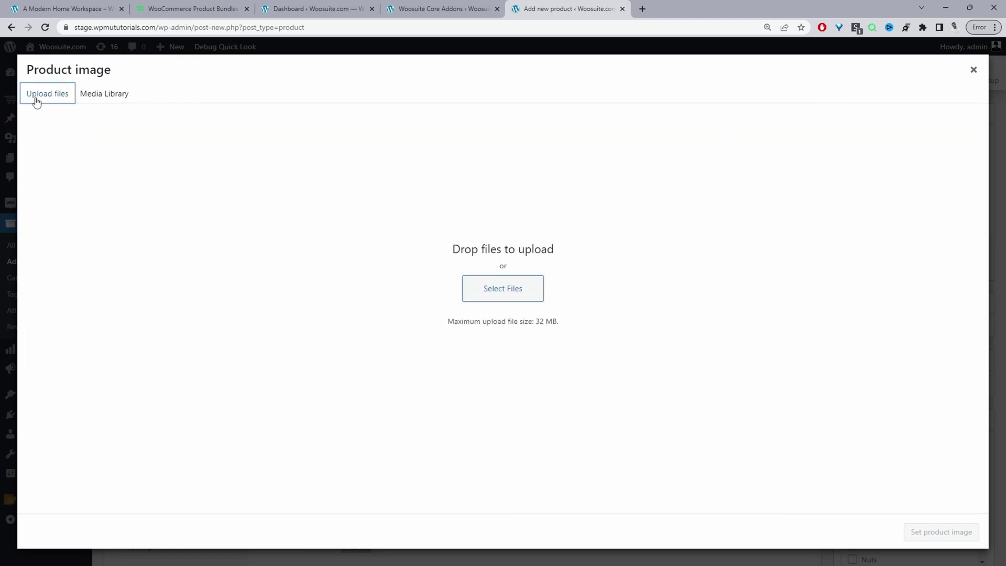
left_click(107, 99)
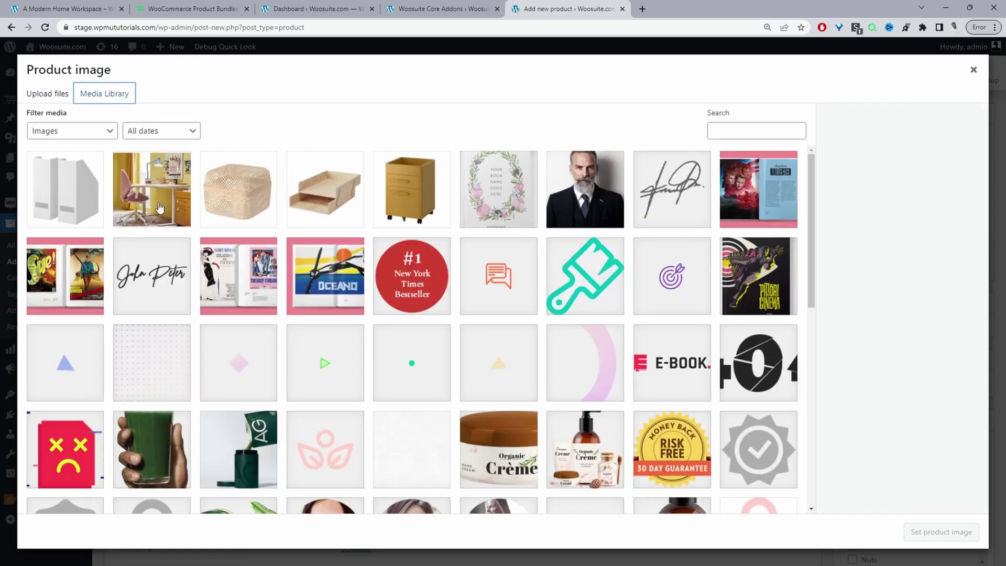
left_click(247, 209)
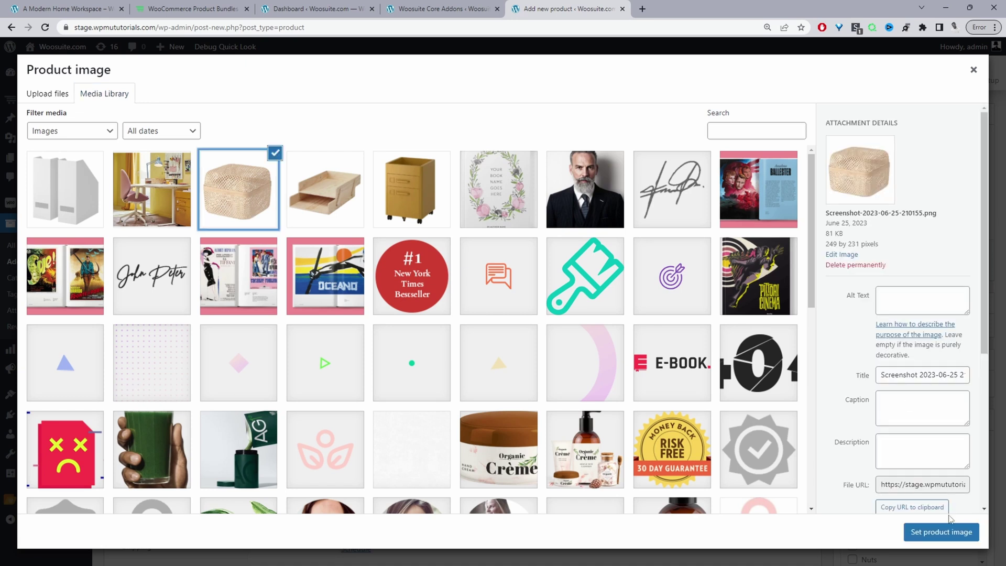
left_click(941, 532)
scroll(860, 397, "down", 5)
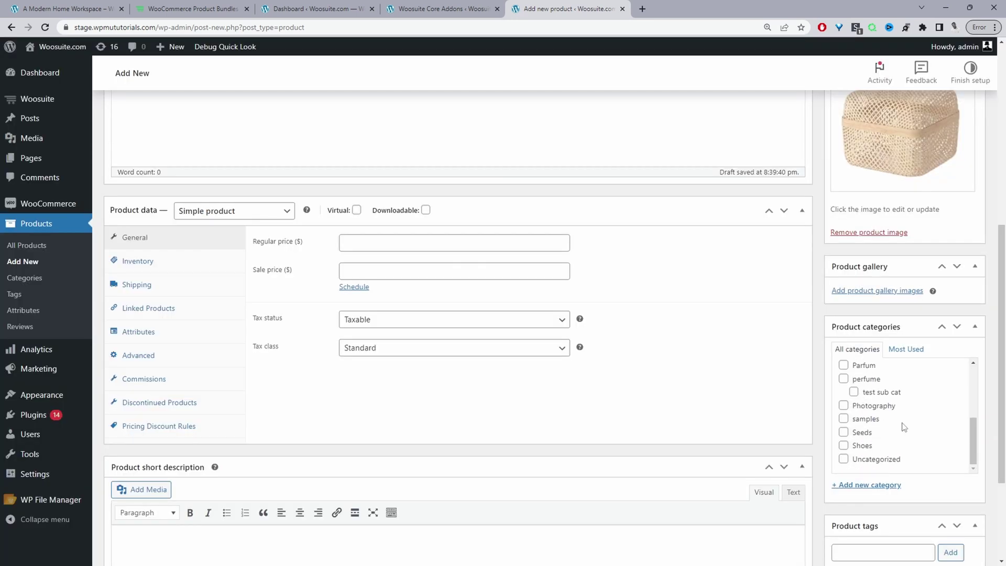
scroll(902, 426, "up", 4)
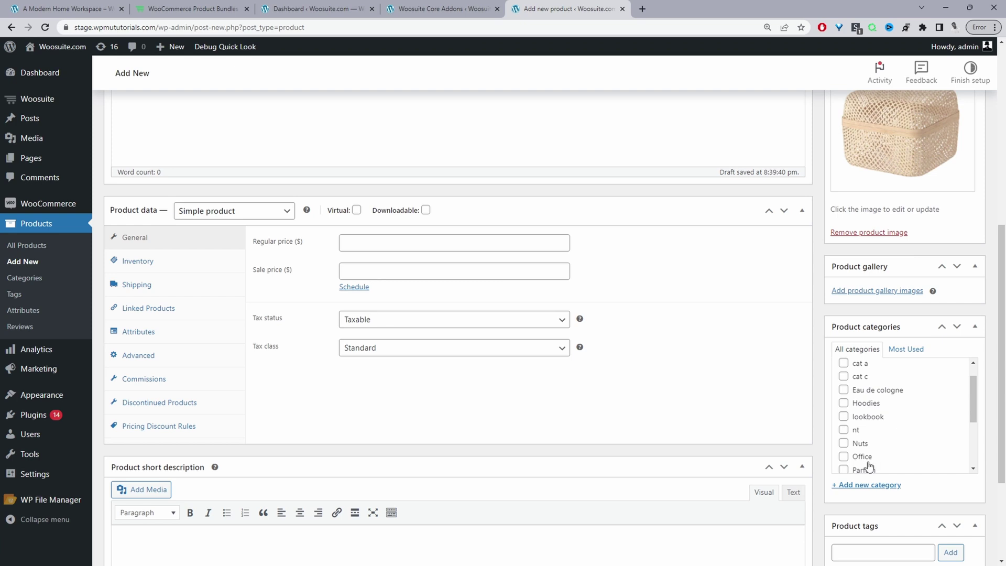
Step: Put the Basket in the Office category with a regular price of 19
left_click(864, 457)
left_click(401, 244)
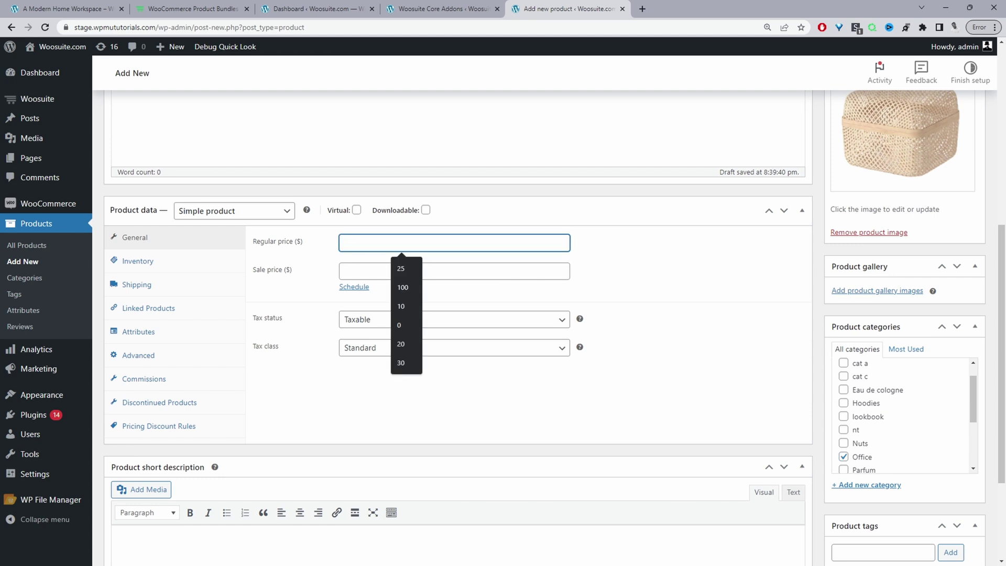
type("19")
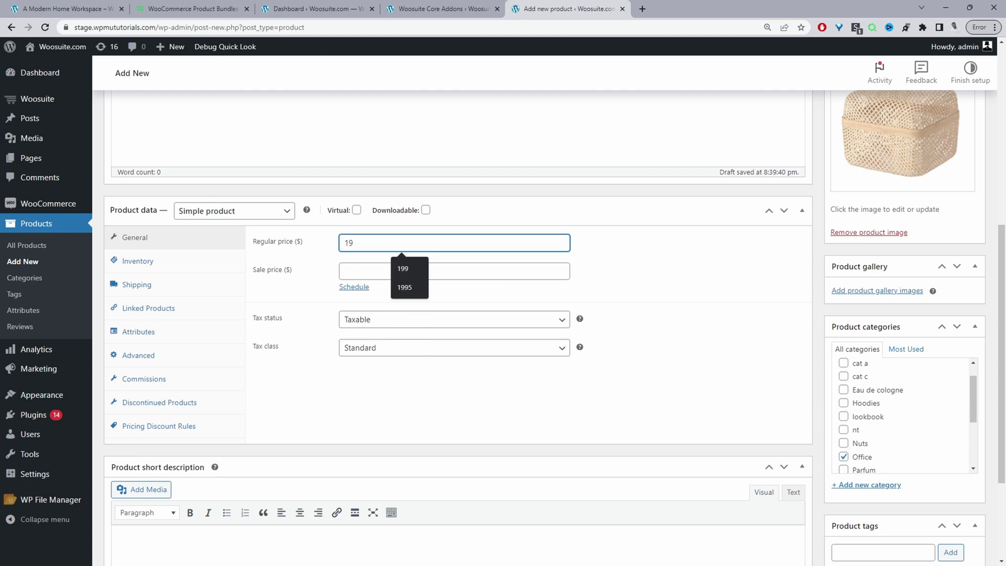
left_click(386, 263)
Step: Paste a Lorem Ipsum short description and publish the Basket product
scroll(338, 331, "down", 3)
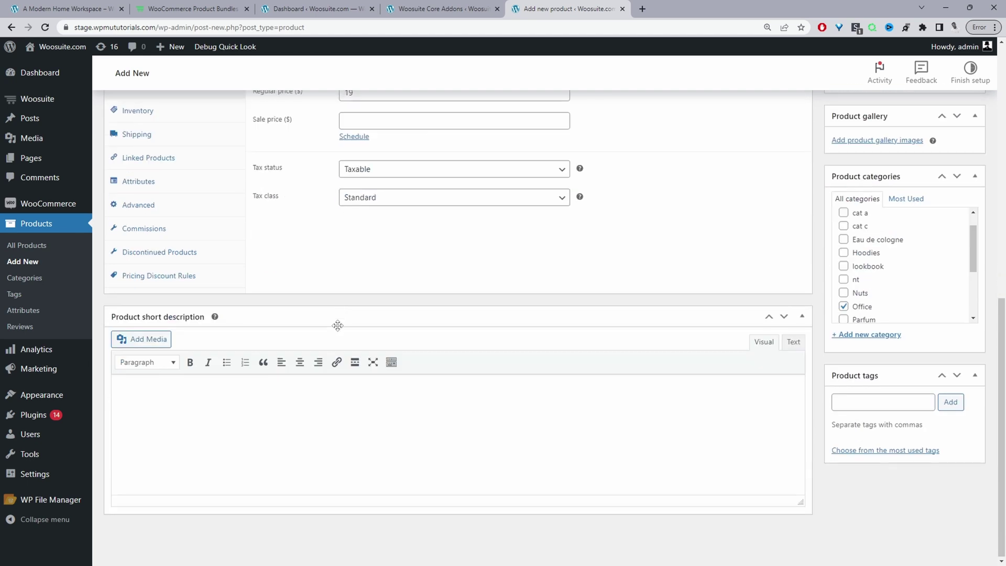
left_click(117, 387)
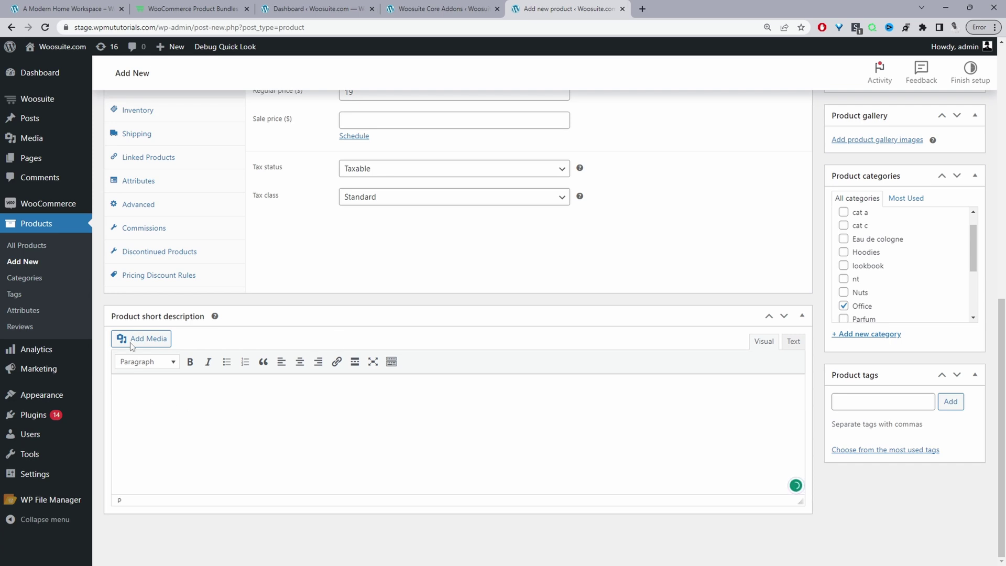
type("Contrary to popular belief, Lorem Ipsum is not simply random text. It has roots in a piece of classical Latin literature from 45 BC")
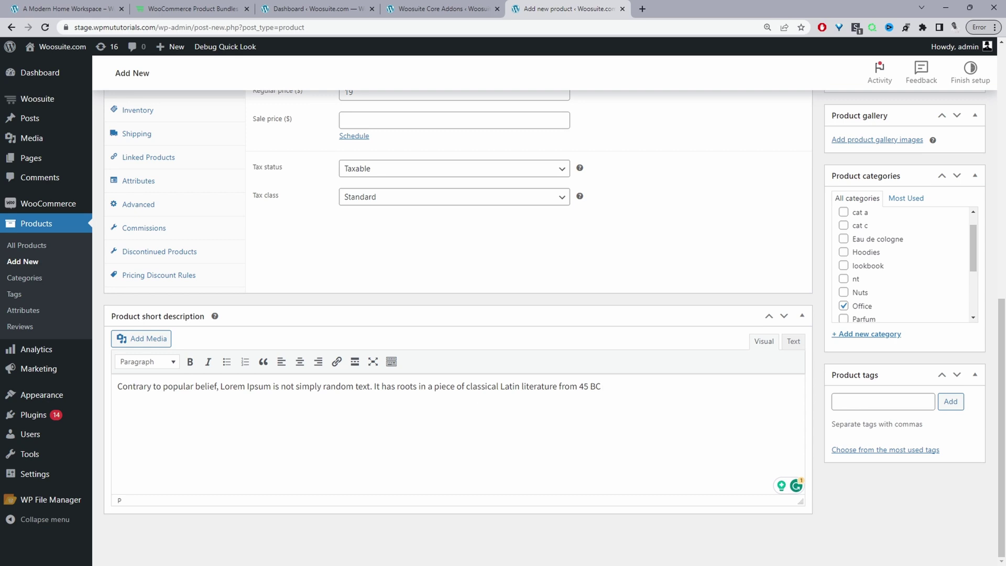
scroll(970, 229, "up", 7)
left_click(968, 226)
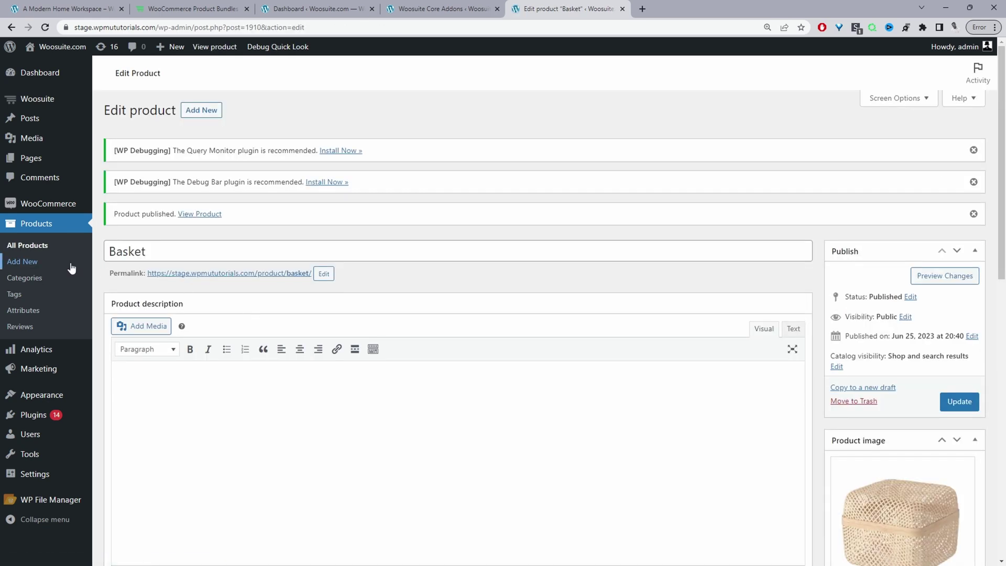
Step: Edit 'A Modern Home Workspace' from All Products and add a plant picture as fifth gallery image
left_click(52, 246)
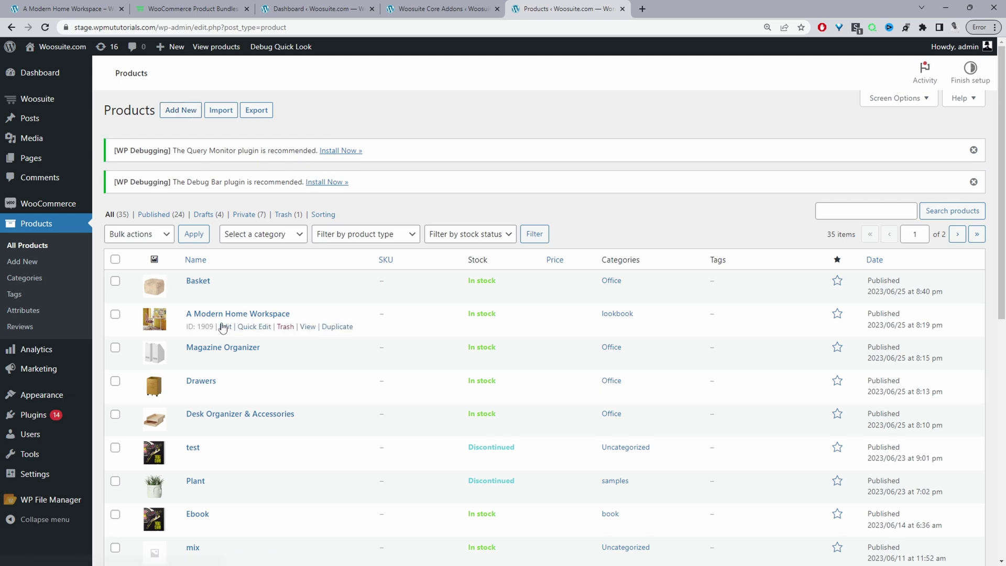
left_click(226, 327)
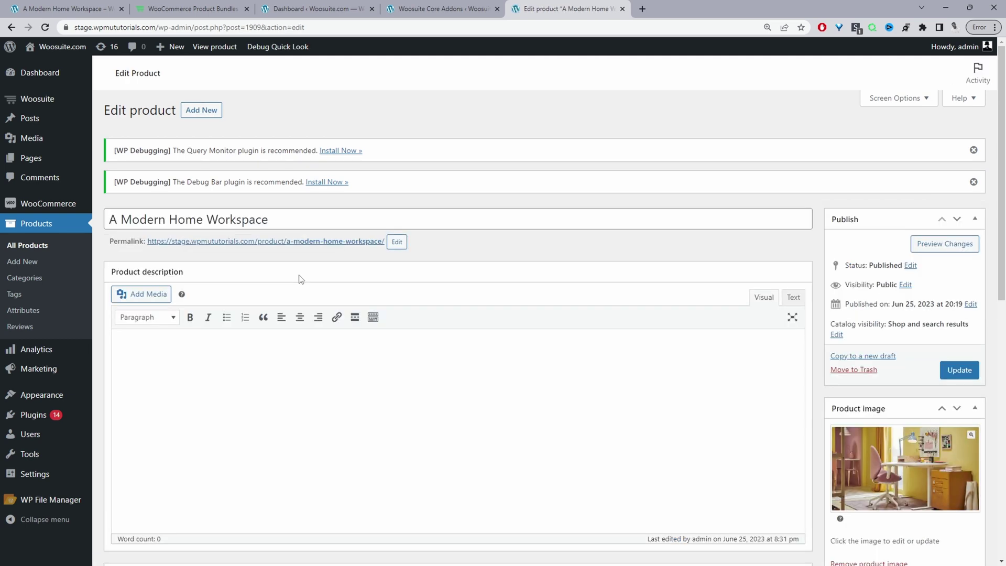
left_click_drag(268, 219, 109, 219)
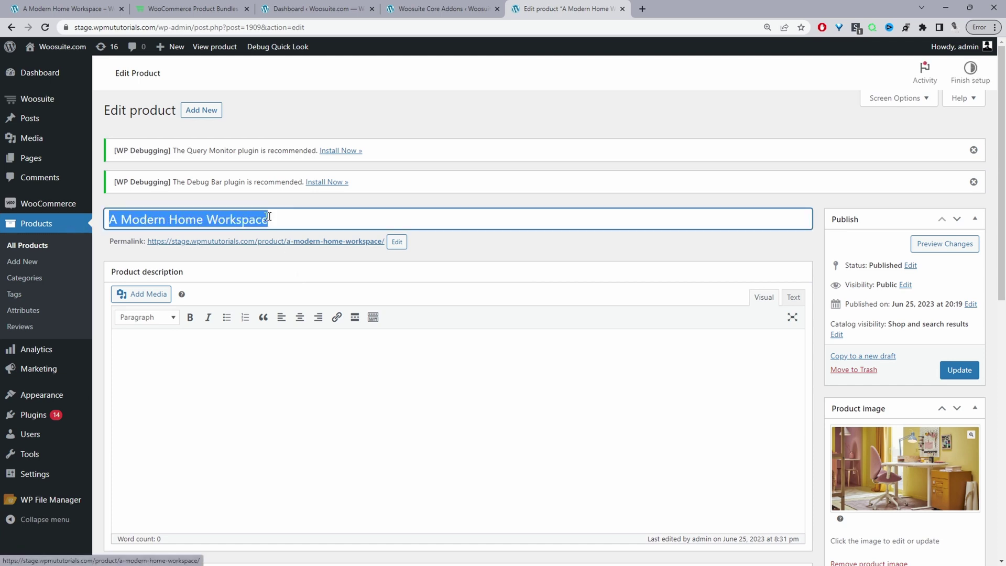
scroll(894, 340, "down", 2)
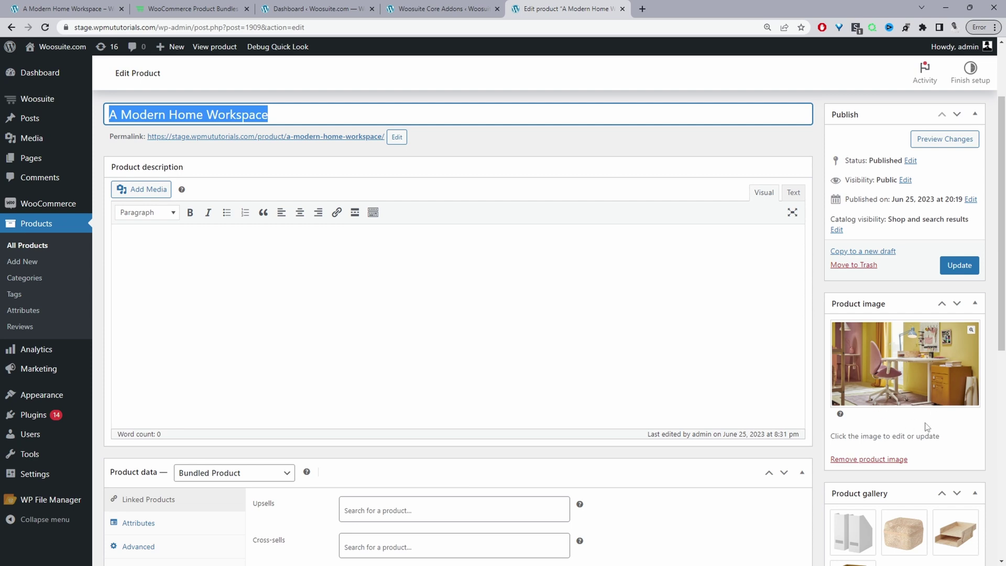
scroll(927, 427, "down", 3)
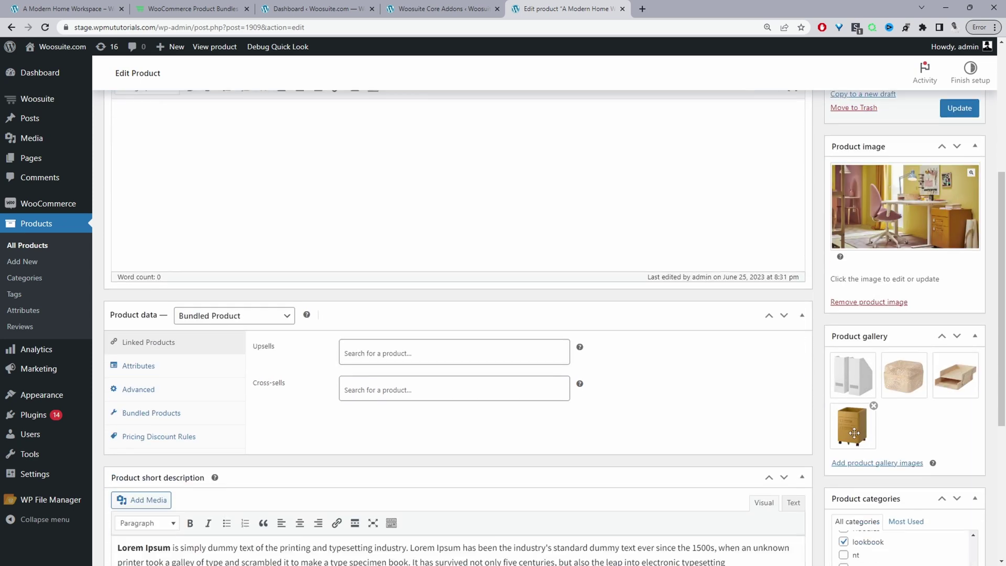
left_click(873, 463)
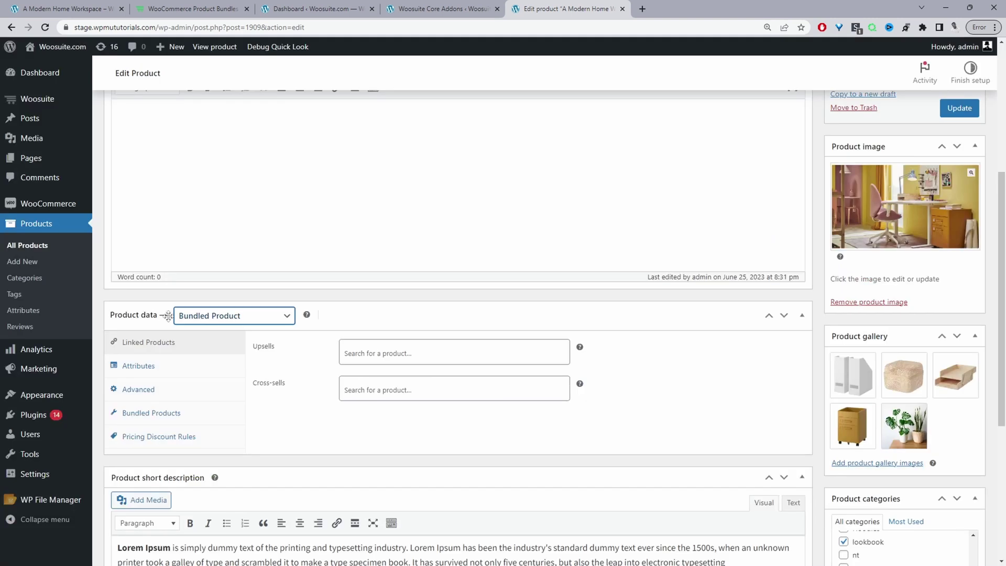
Step: Keep product type Bundled Product and the Default template in the Bundled Products settings
left_click(219, 317)
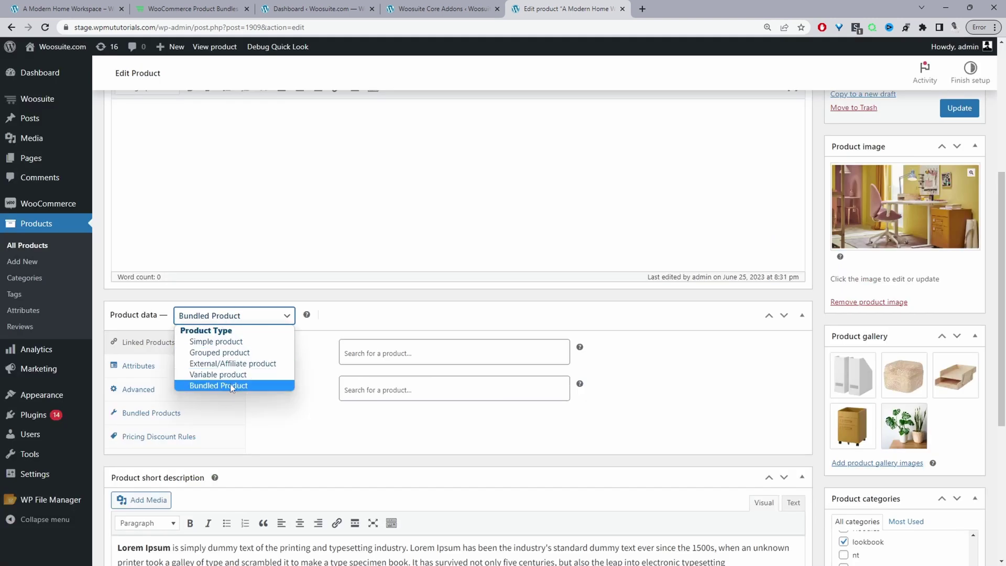
left_click(215, 389)
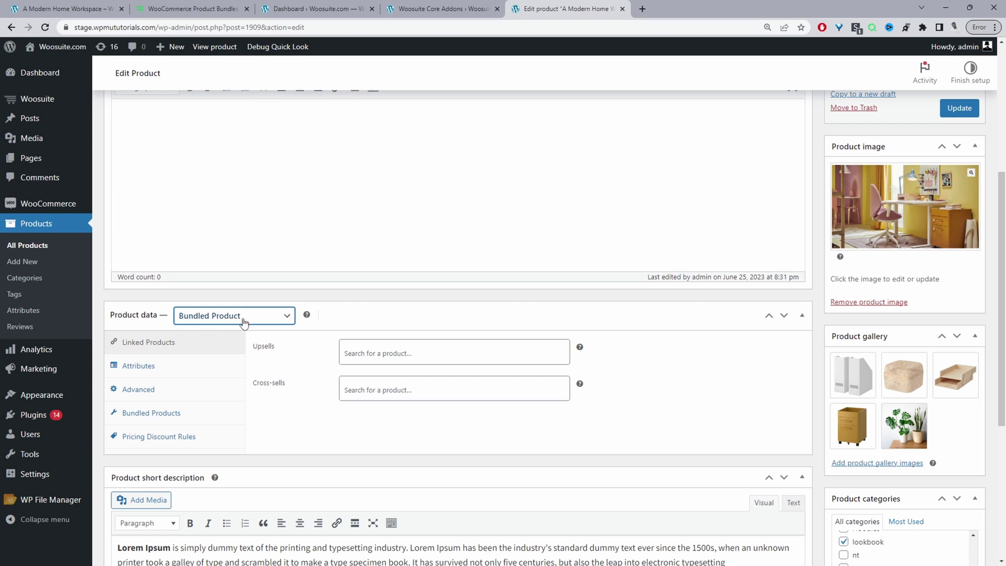
left_click(148, 420)
scroll(420, 298, "down", 1)
left_click(420, 296)
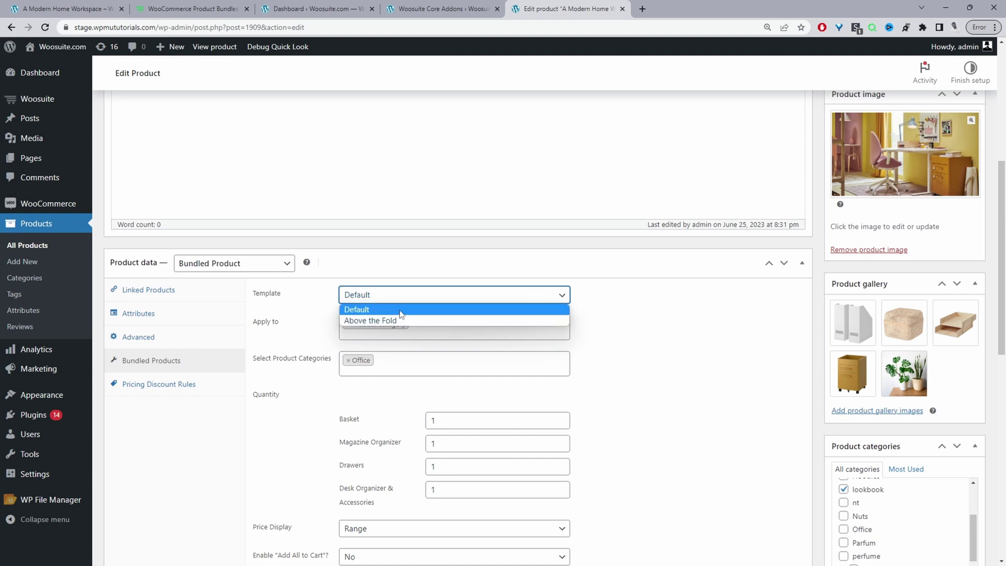
left_click(401, 313)
Step: Replace the Office category targeting with specific products, starting with Basket
scroll(651, 338, "down", 1)
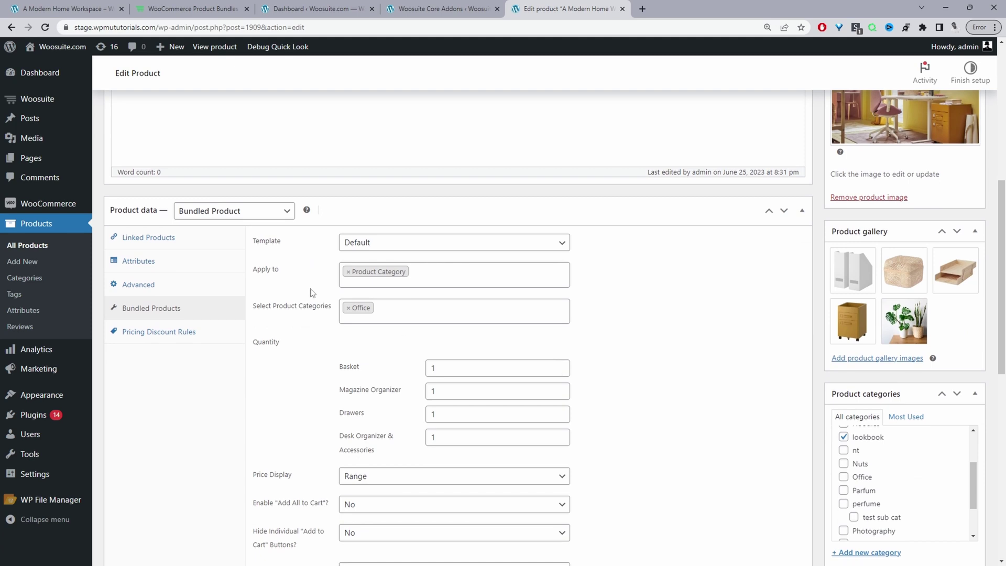
left_click(348, 271)
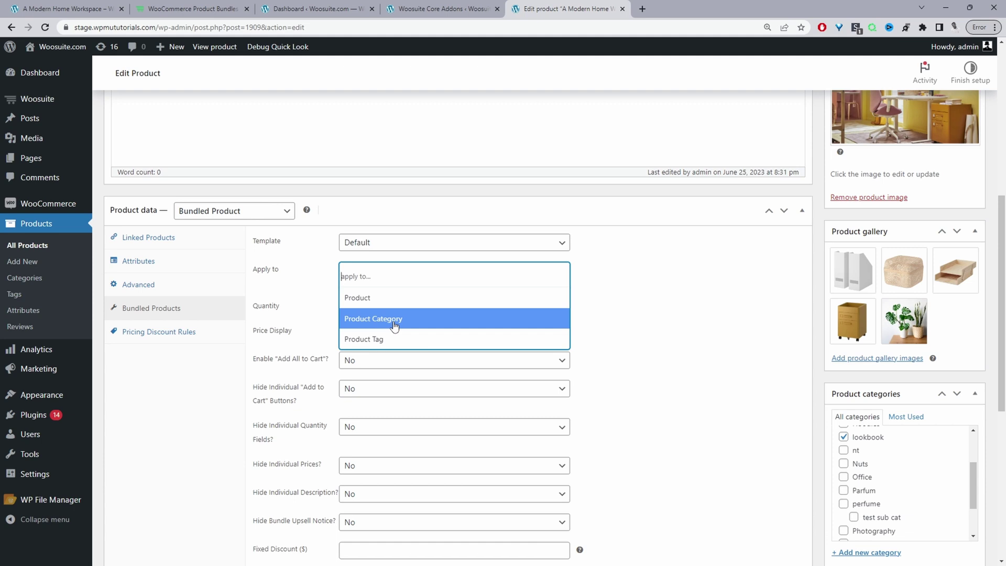
left_click(371, 299)
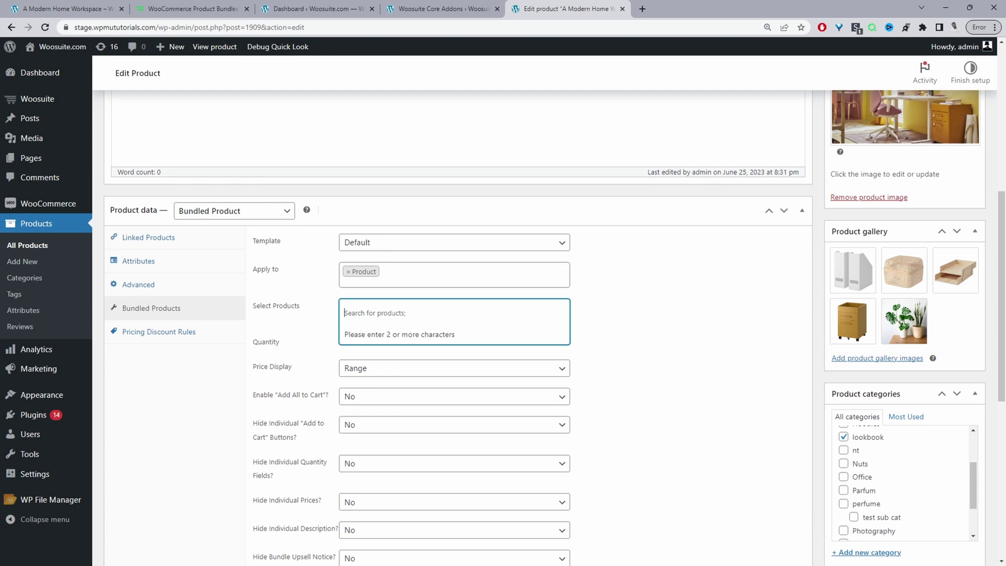
type("bas")
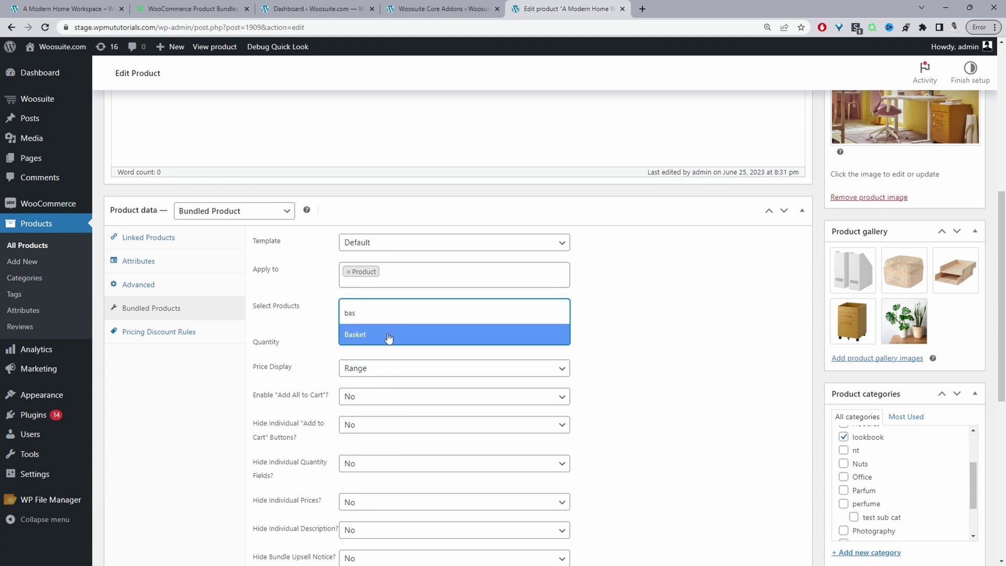
left_click(389, 340)
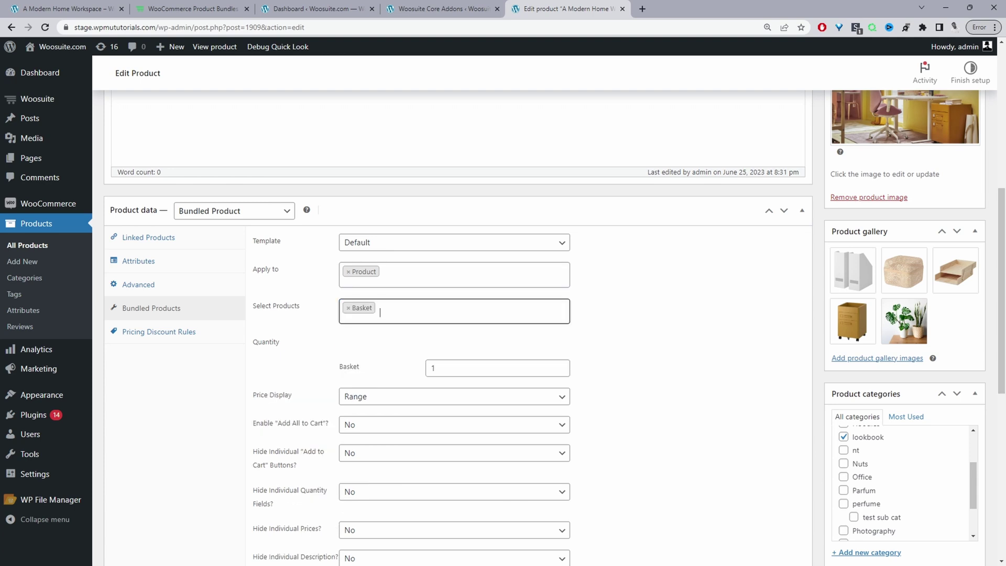
Step: Add Magazine Organizer, Desk Organizer & Accessories and Drawers to the bundle
type("mag")
key("Return")
type("des")
key("Return")
type("dra")
key("Return")
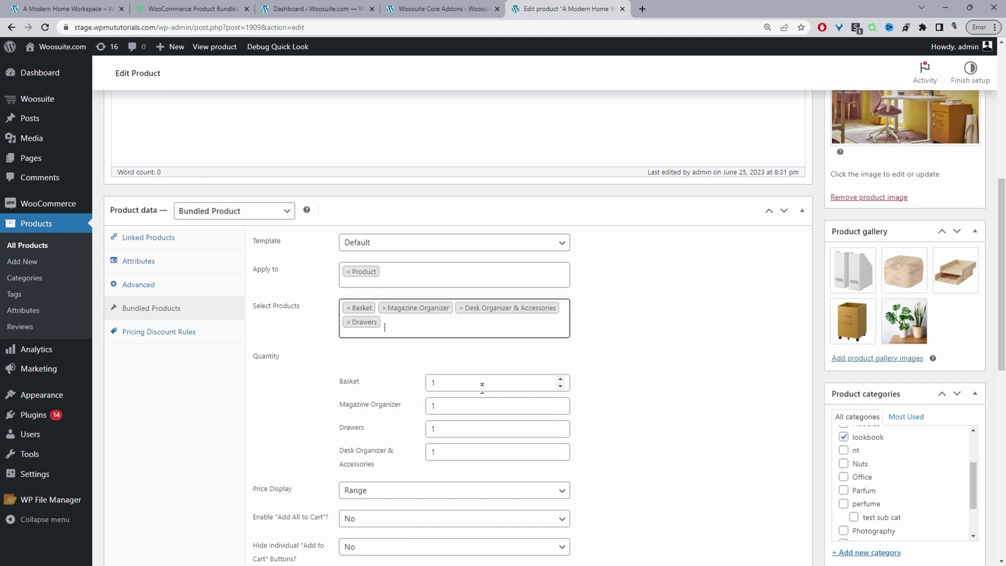
scroll(469, 332, "down", 4)
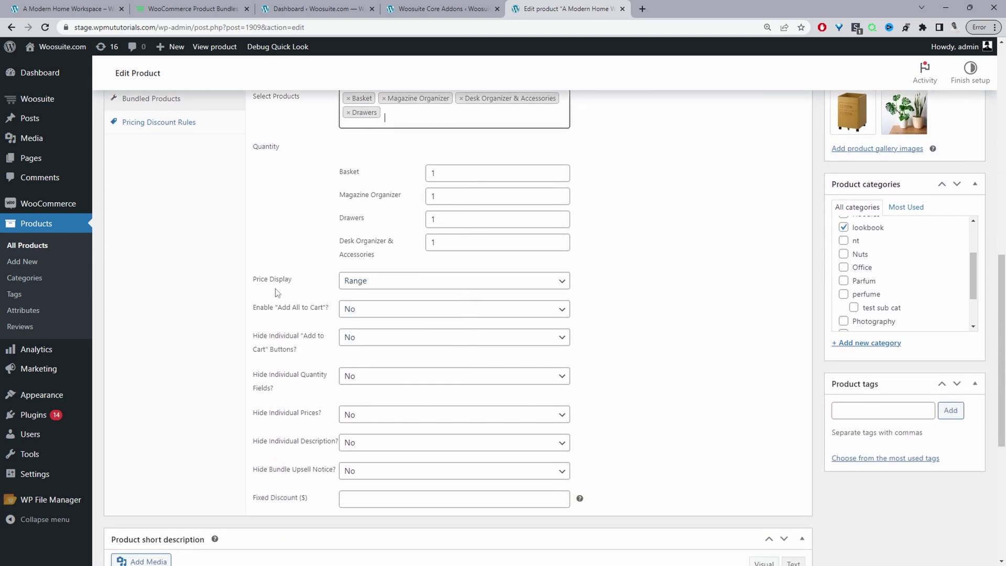
Step: Leave Price Display on Range and set Hide Bundle Upsell Notice? to Yes
left_click(370, 286)
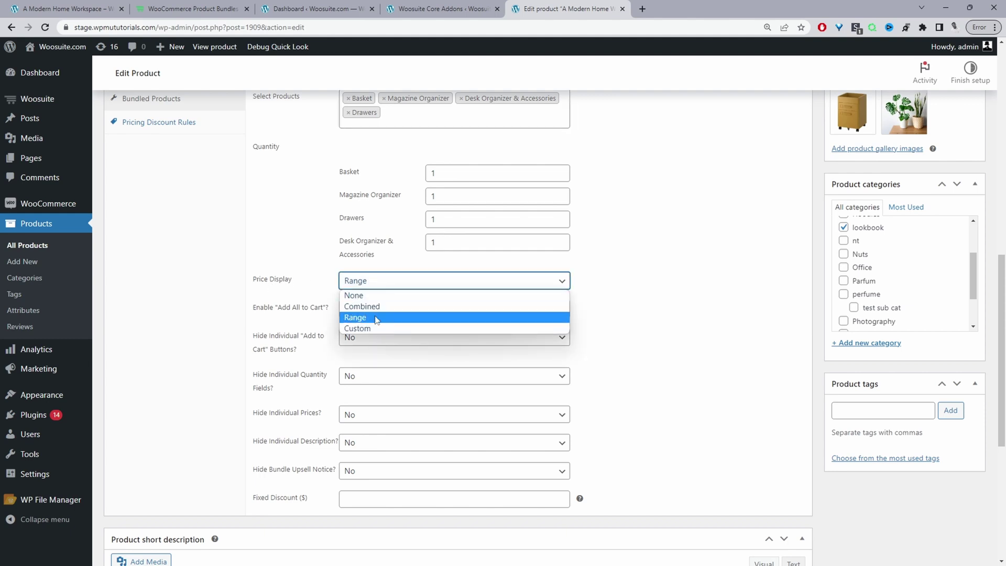
left_click(652, 270)
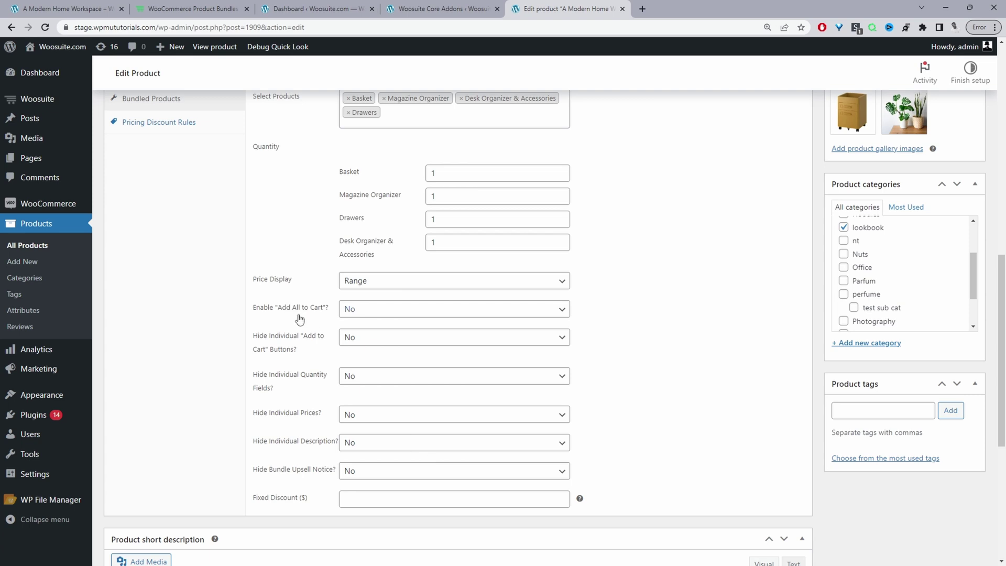
scroll(320, 330, "down", 2)
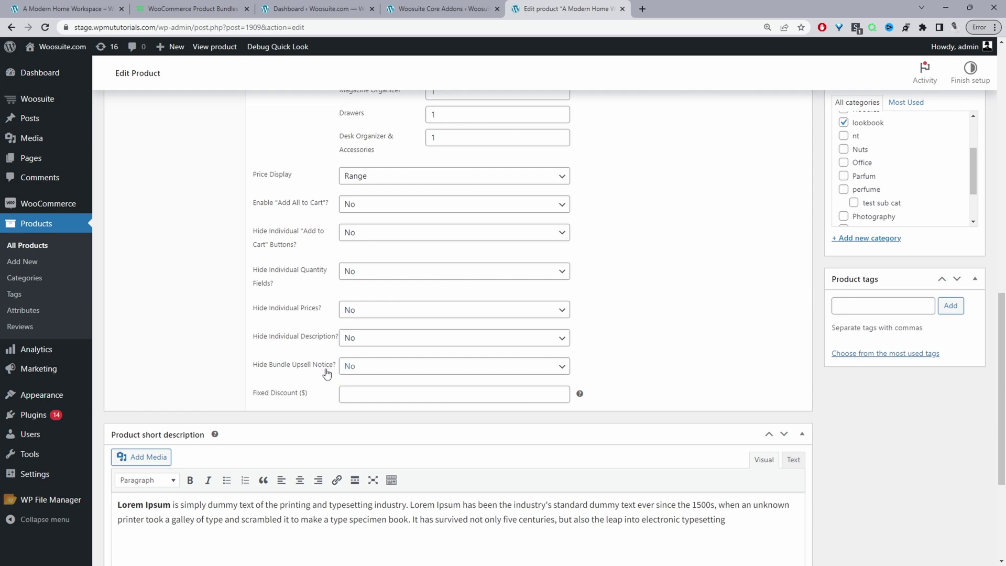
left_click(352, 372)
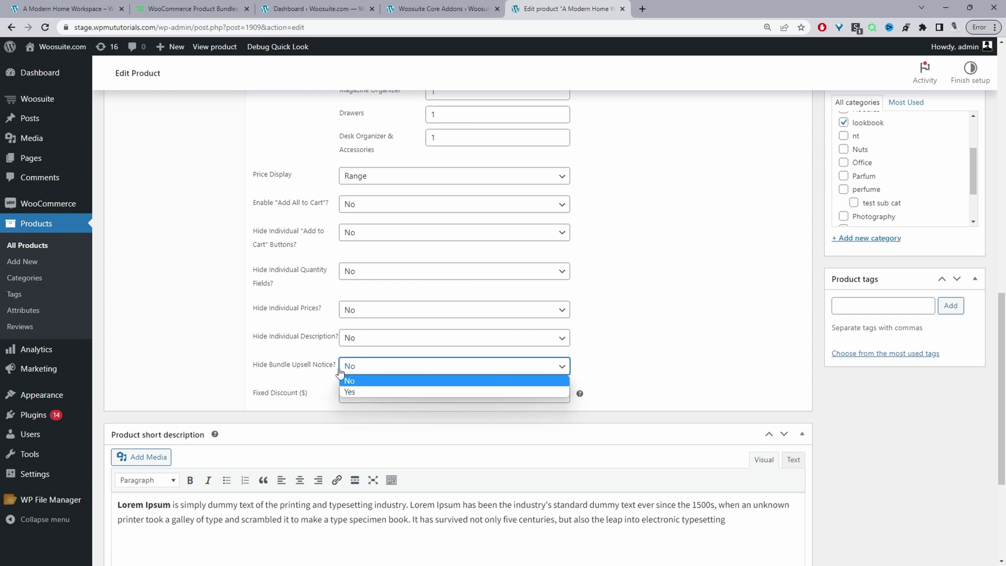
left_click(356, 391)
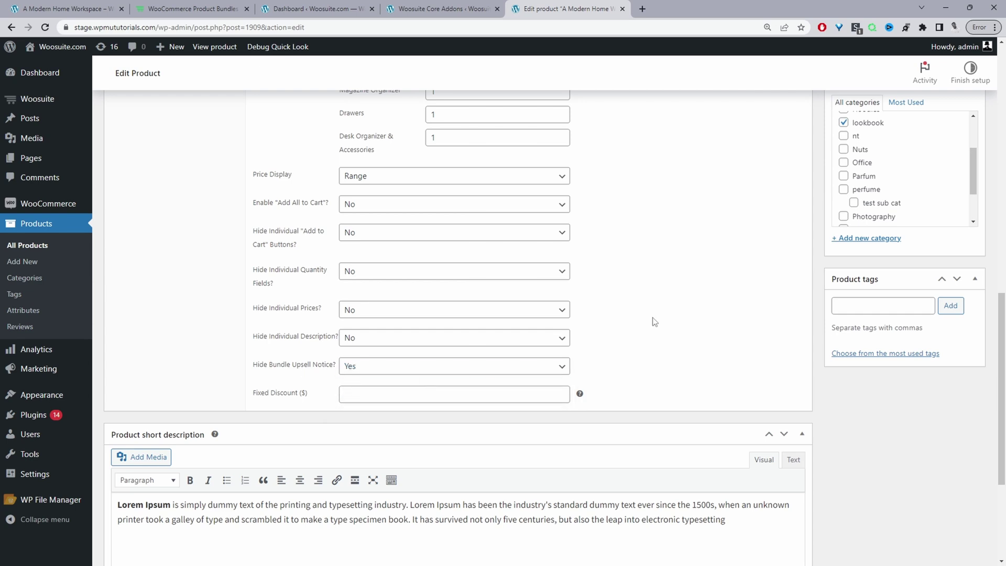
scroll(654, 321, "up", 5)
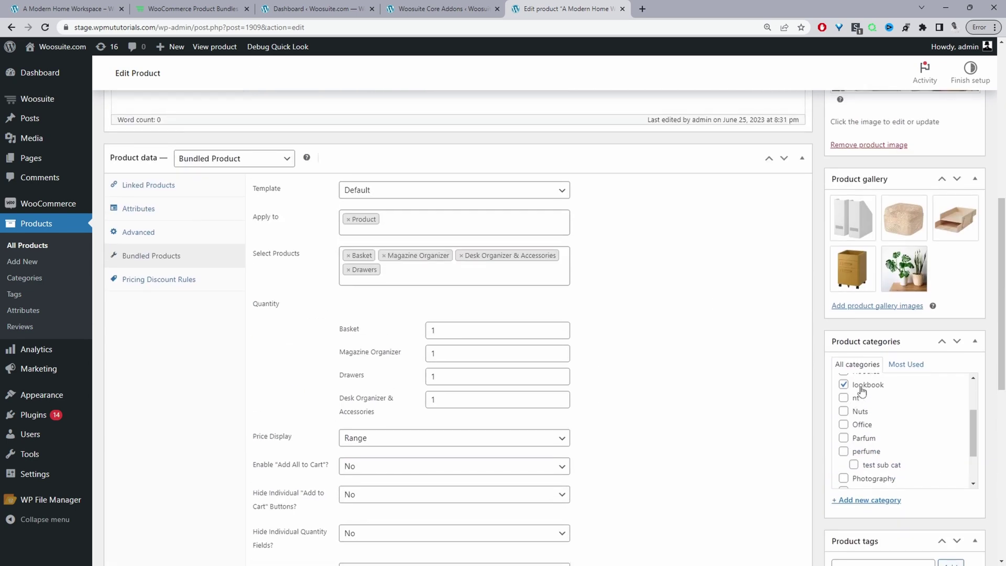
Step: Update the 'A Modern Home Workspace' product to save its four-item bundle changes
scroll(860, 390, "up", 1)
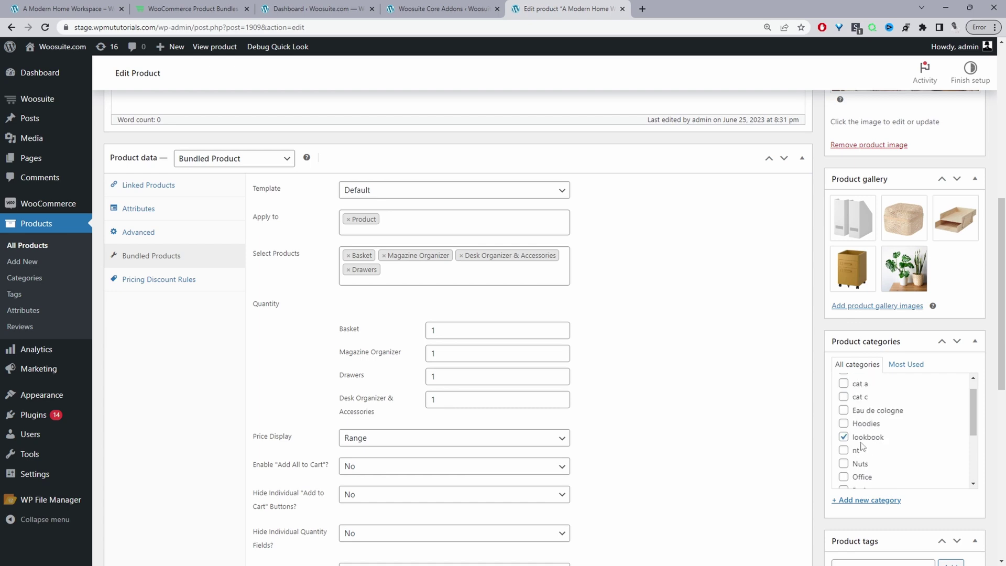
scroll(412, 444, "down", 7)
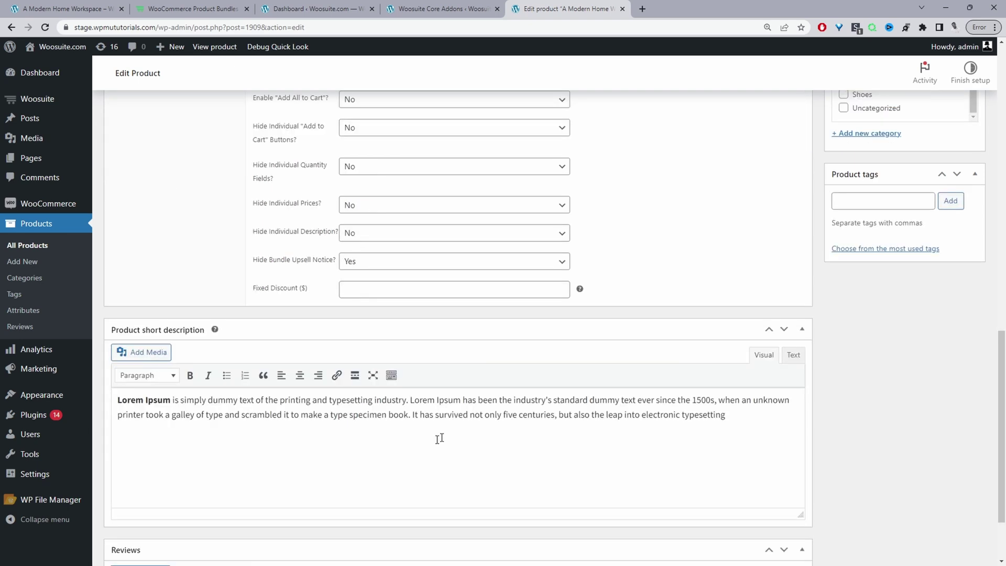
left_click_drag(363, 414, 117, 400)
left_click(536, 415)
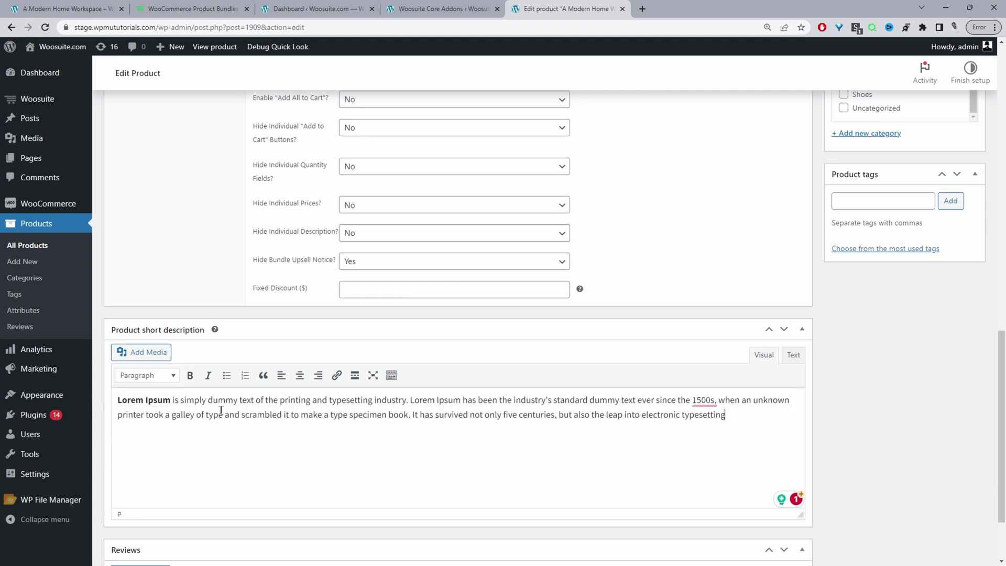
scroll(924, 304, "up", 15)
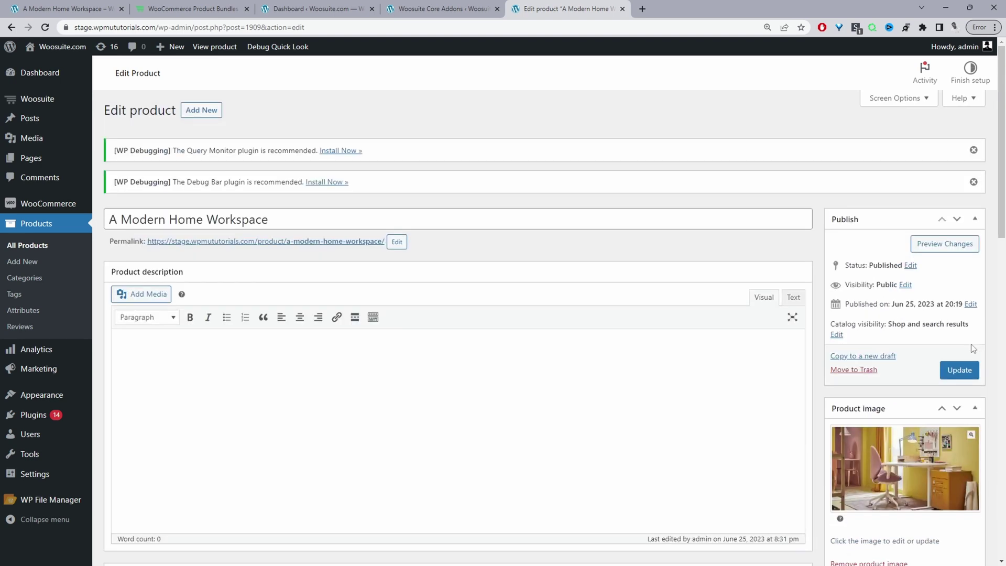
left_click(959, 371)
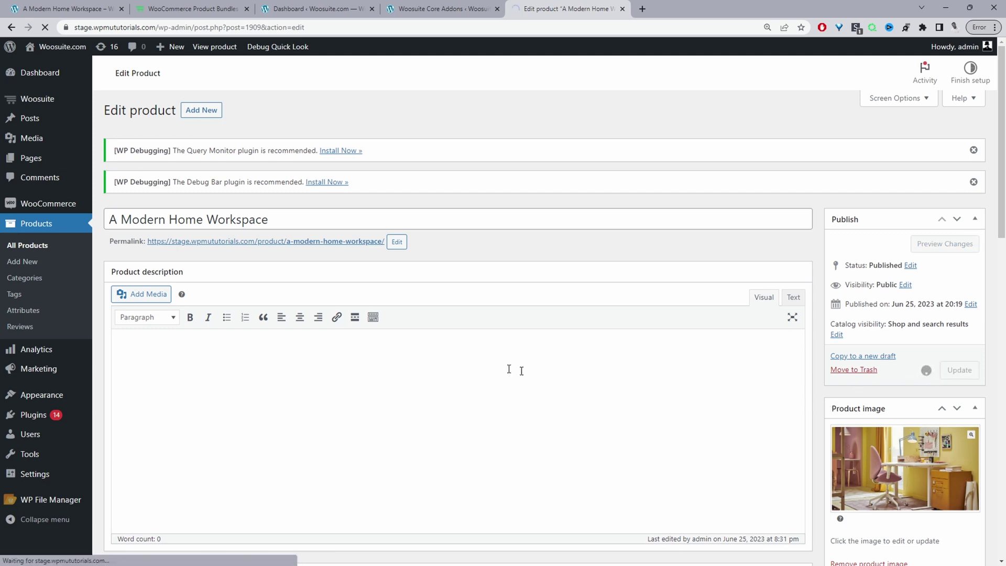
Step: View the product on the storefront and browse to the next gallery image
left_click(189, 151)
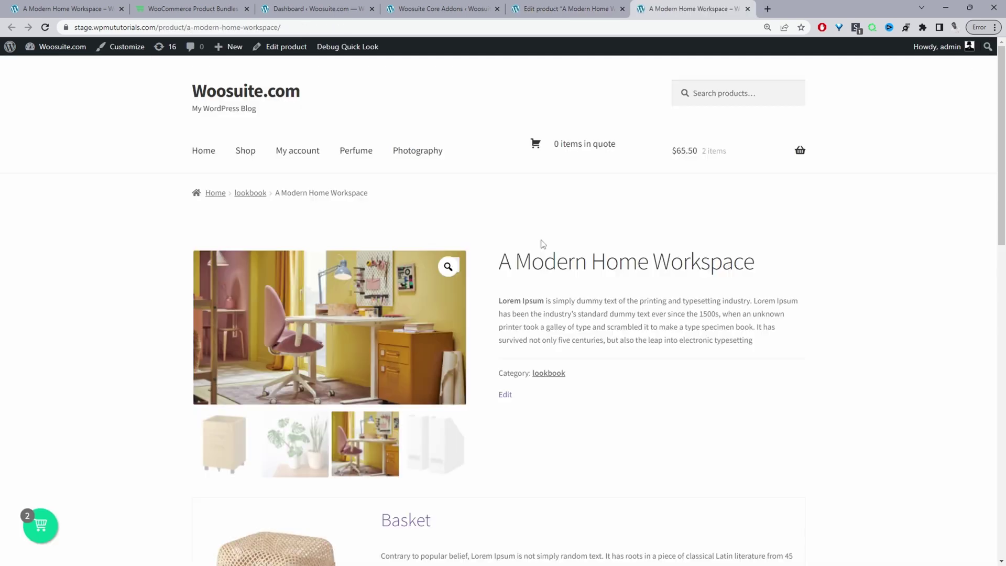
scroll(552, 250, "down", 4)
scroll(564, 263, "up", 1)
mouse_move(456, 162)
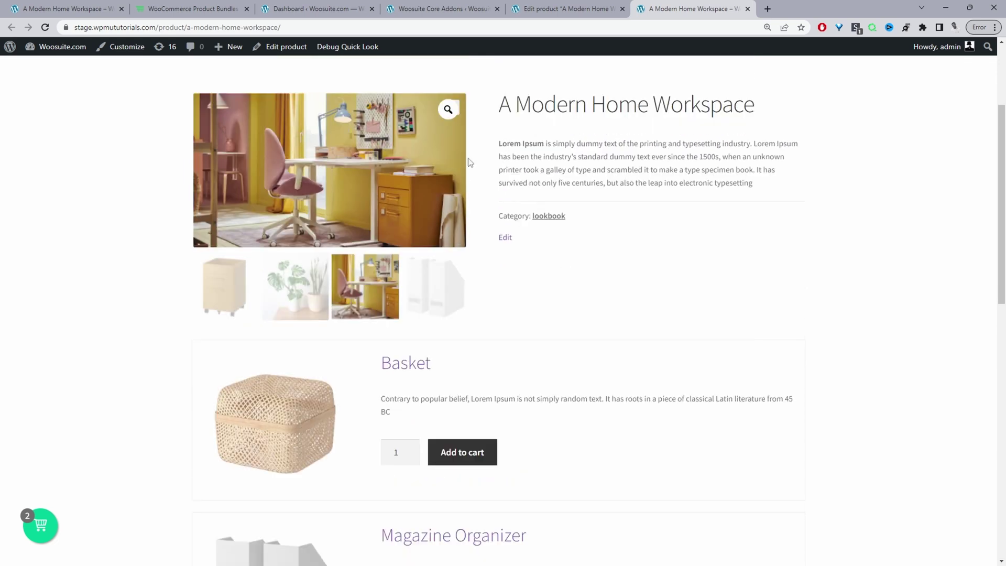
left_click(455, 176)
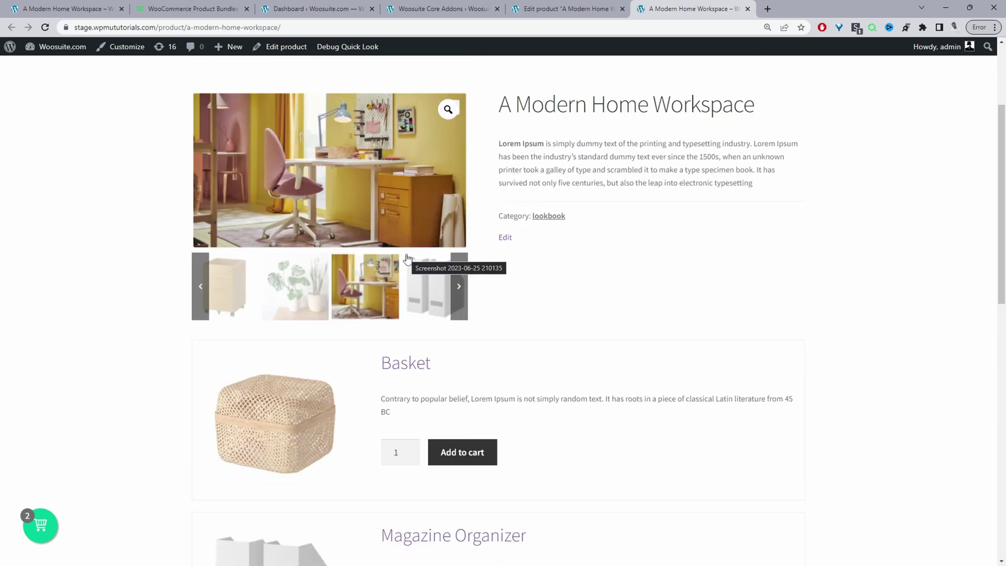
Step: Scroll through the four bundled items and add Desk Organizer & Accessories to the cart
scroll(398, 336, "down", 6)
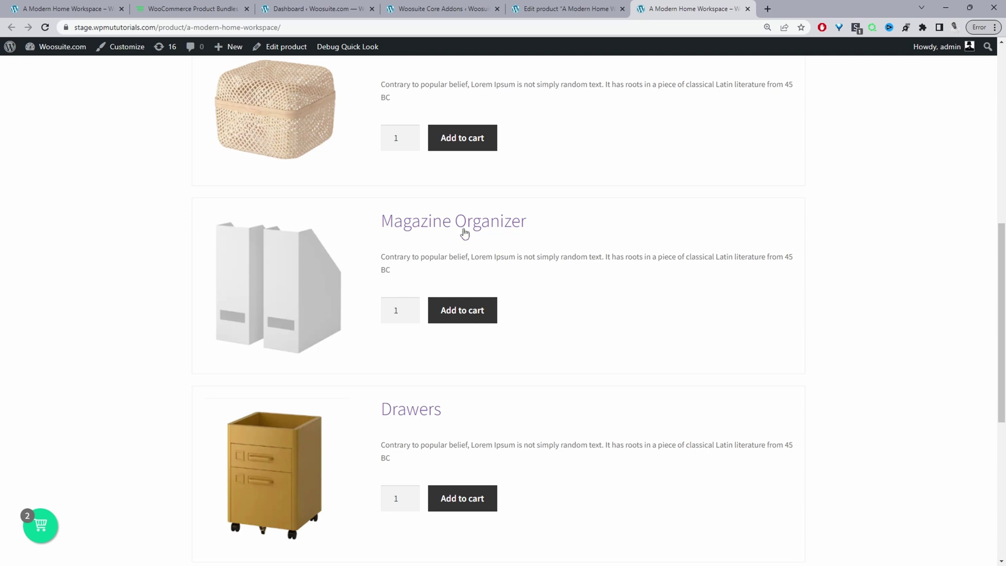
scroll(415, 320, "down", 6)
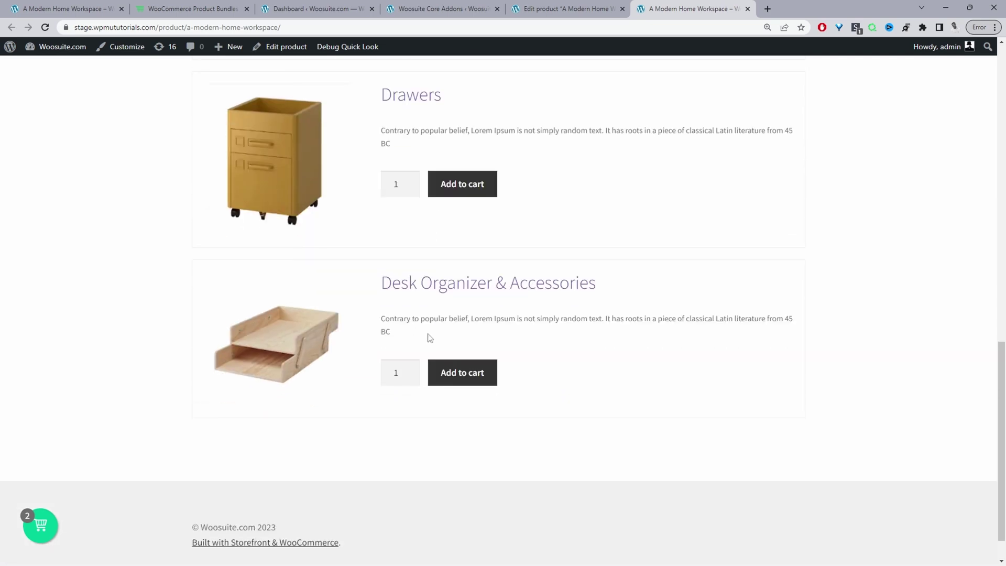
left_click(486, 380)
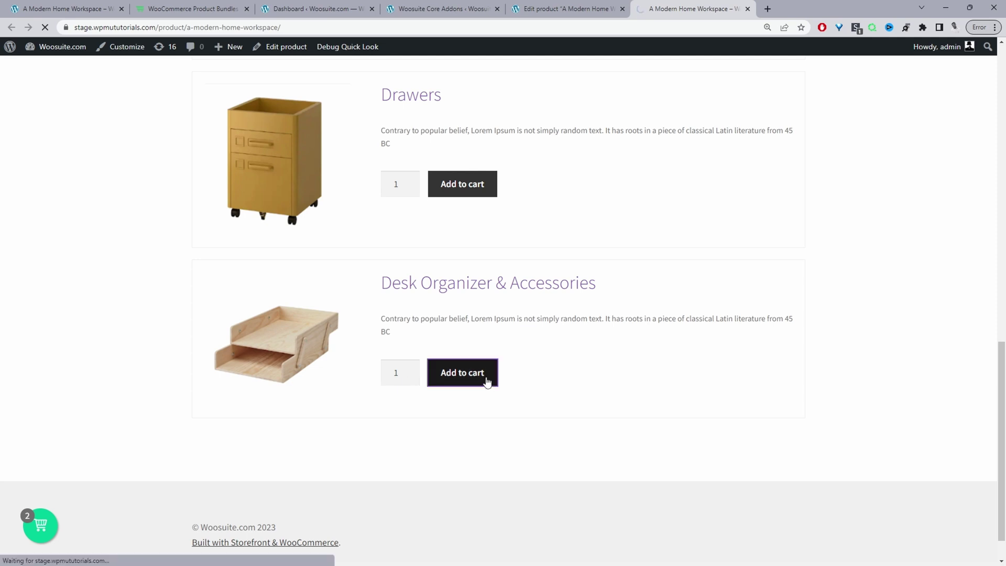